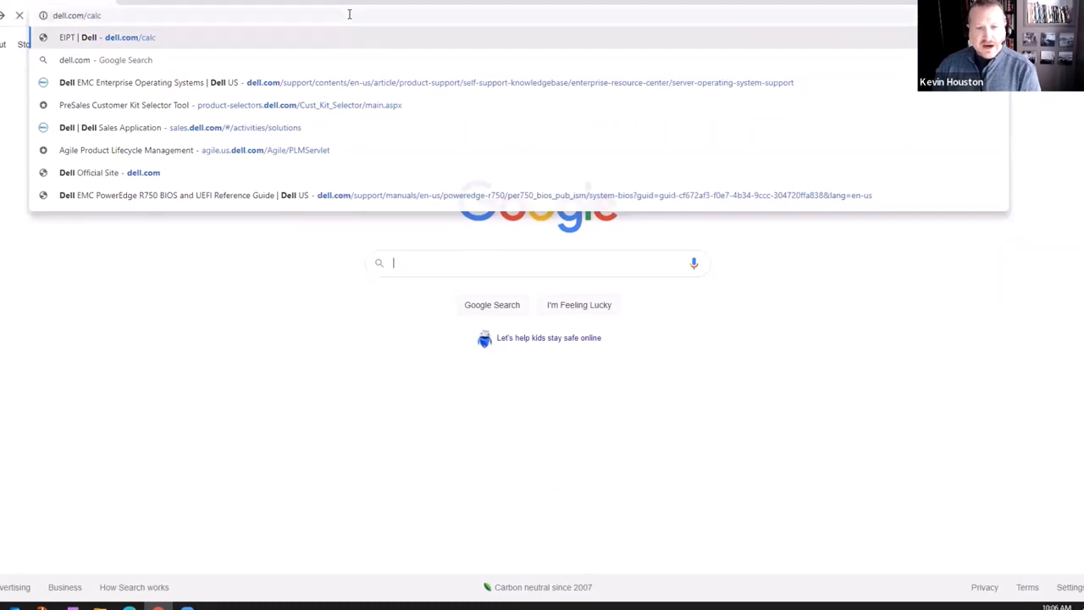
Go to the suggested EIPT landing page and launch EIPT Web.
key(Return)
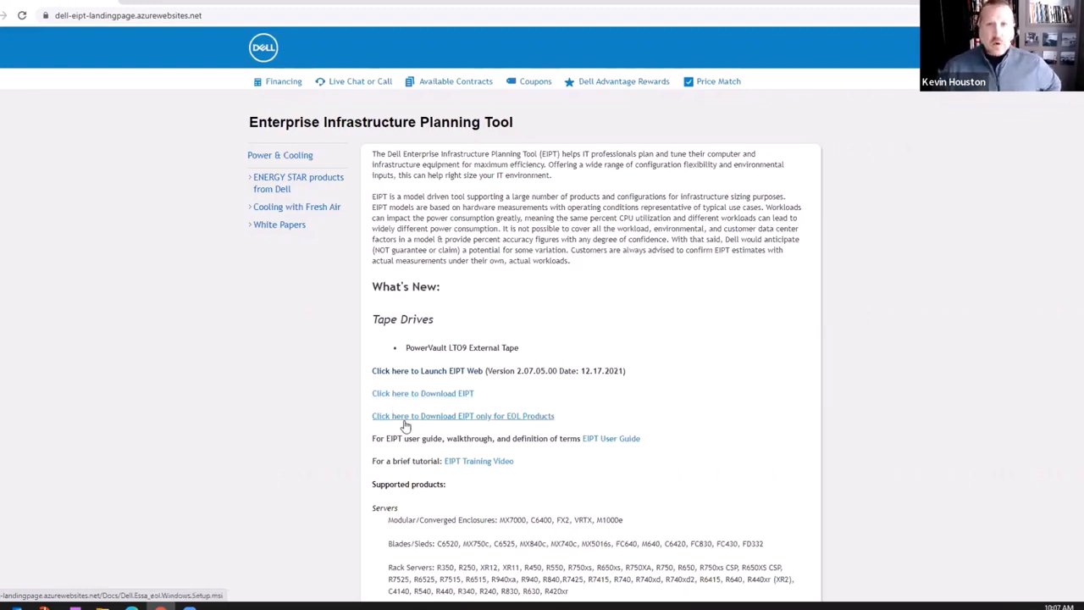
click(415, 377)
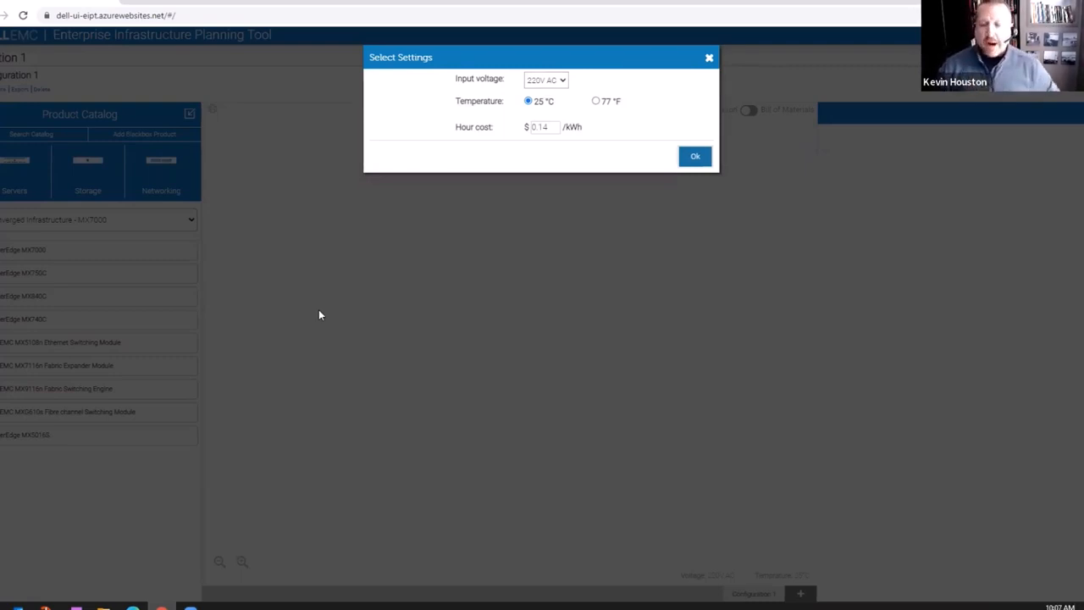
Set input voltage to 220V AC and temperature to 77 °F, then apply the settings.
click(562, 81)
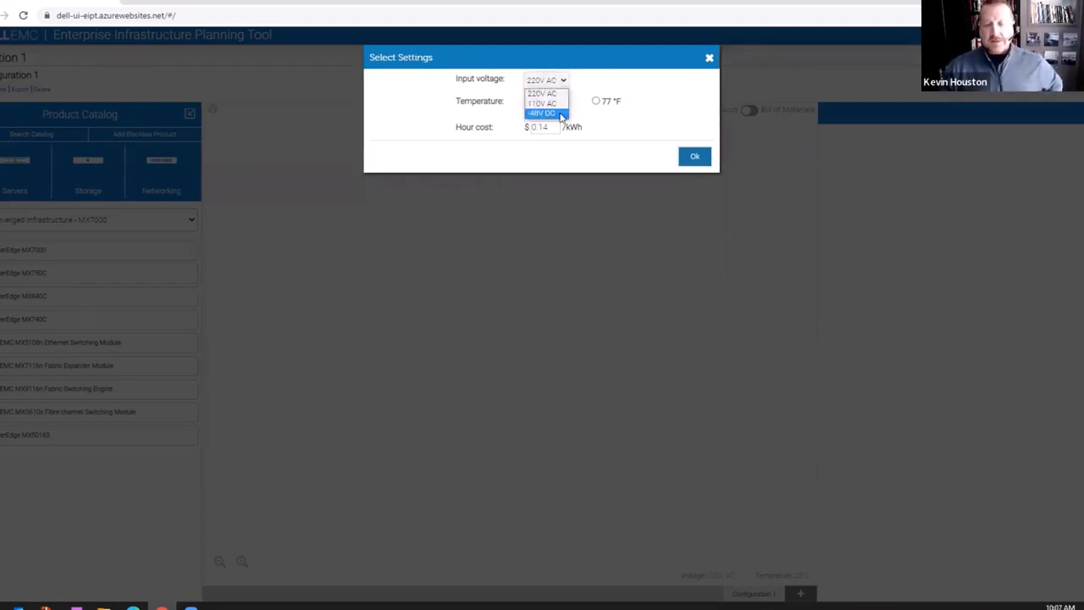
click(560, 104)
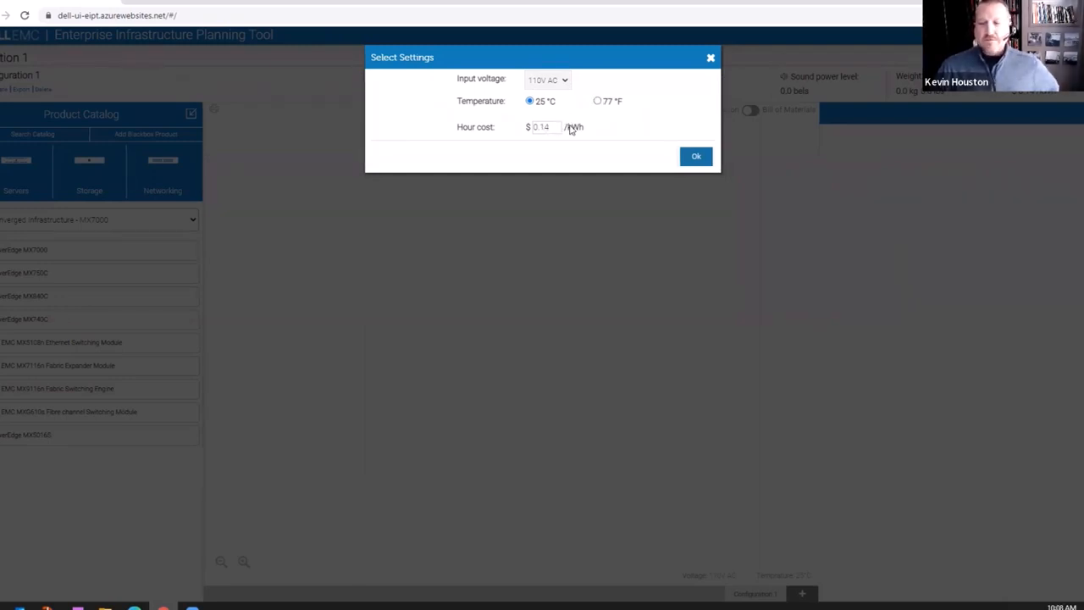
click(597, 102)
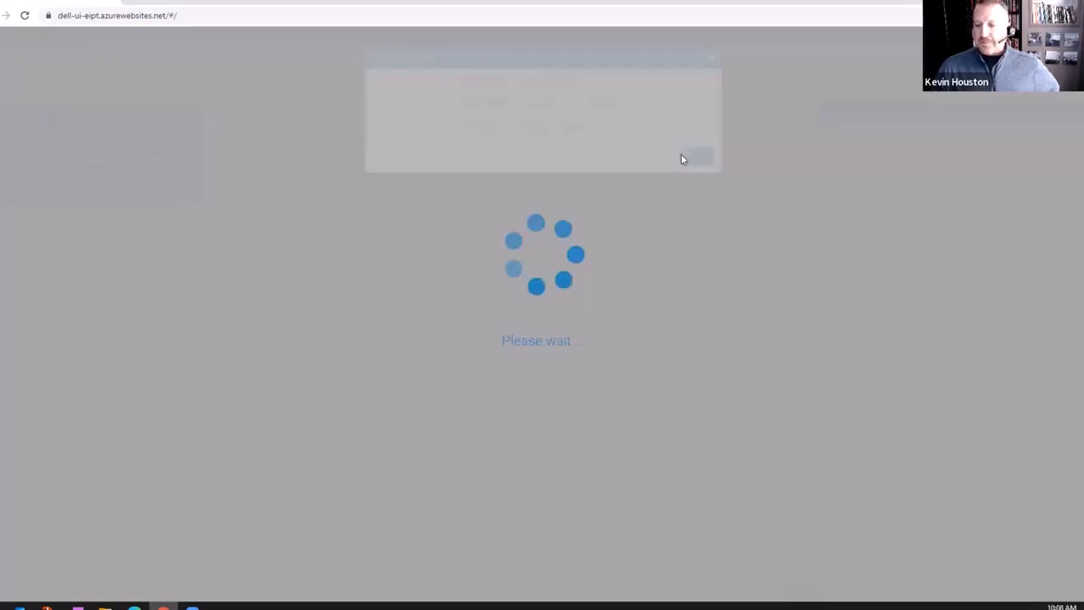
click(554, 80)
click(546, 93)
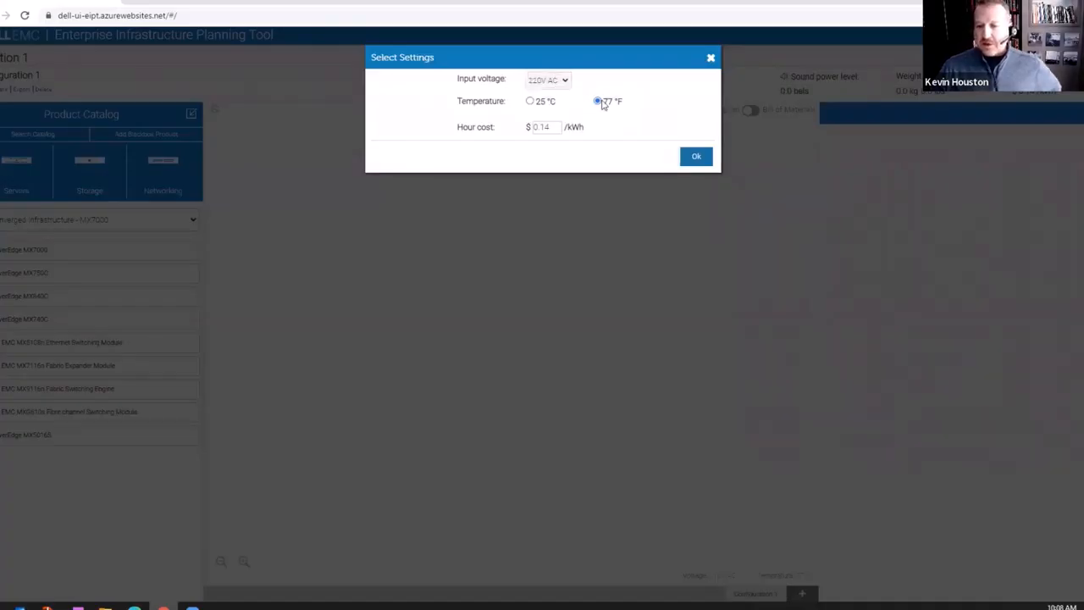
click(695, 159)
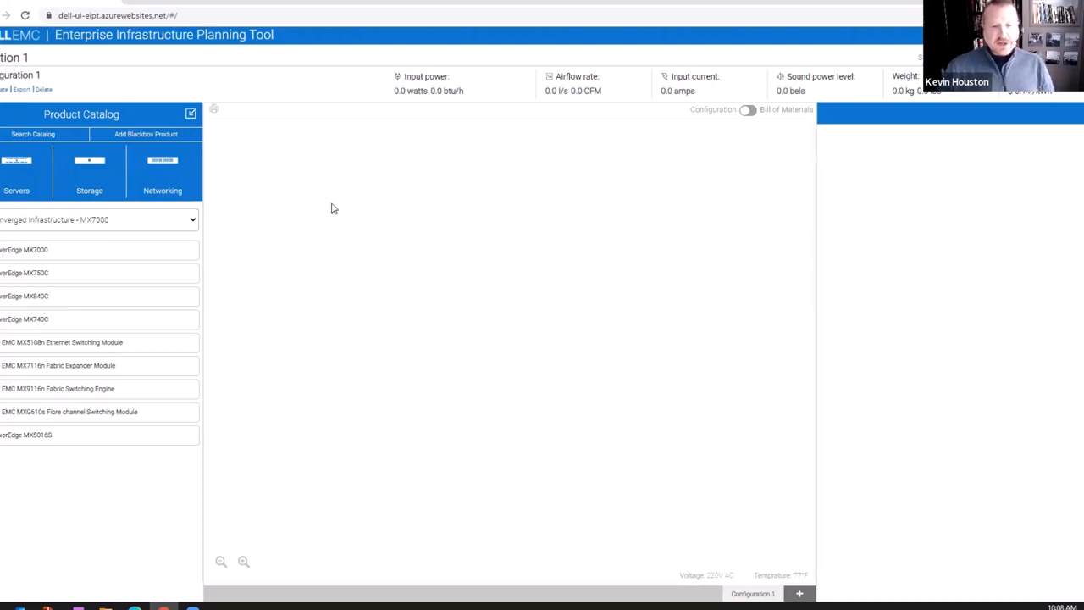
Add a PowerEdge R750 from the Rack Servers family into a 42U rack.
click(121, 221)
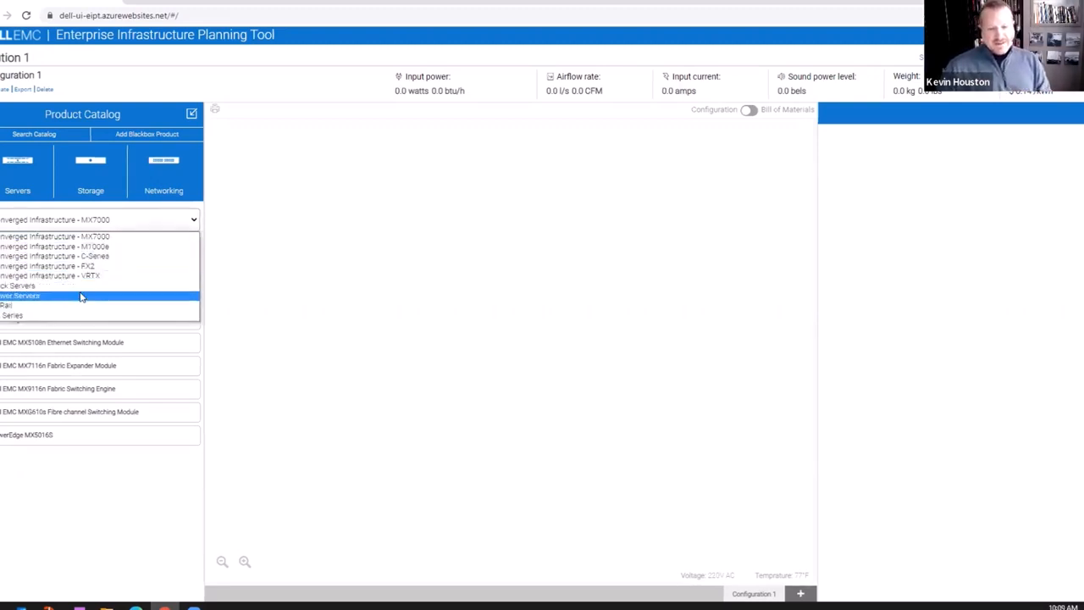
click(81, 295)
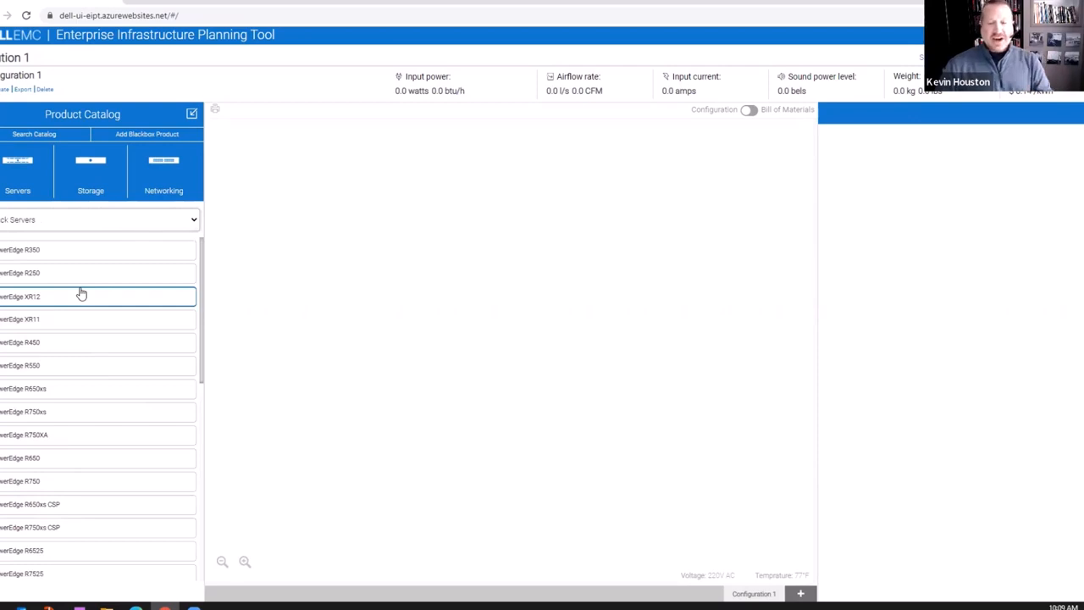
click(86, 480)
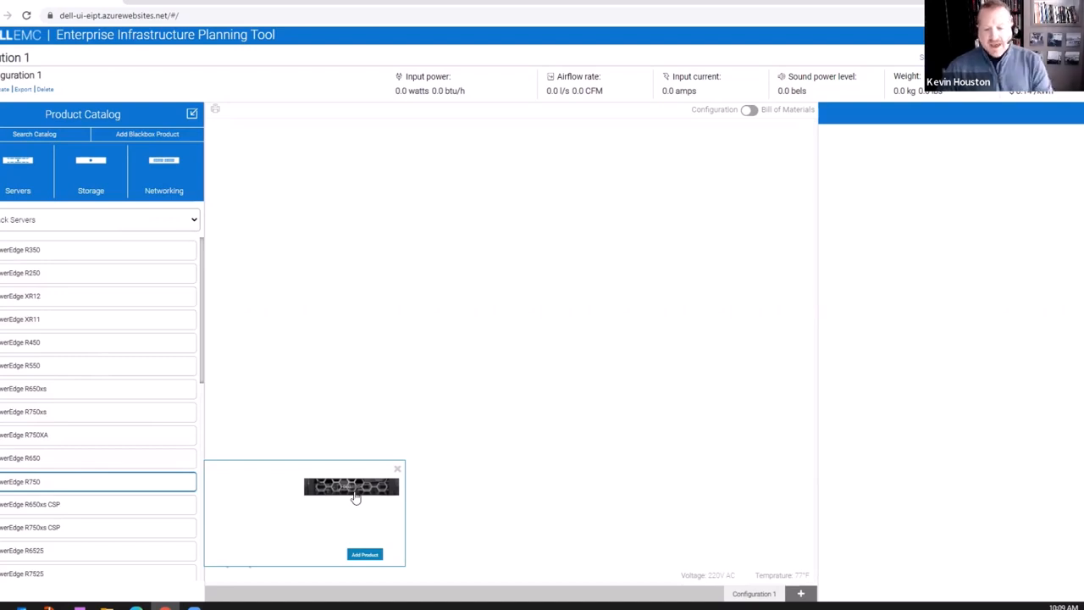
click(366, 556)
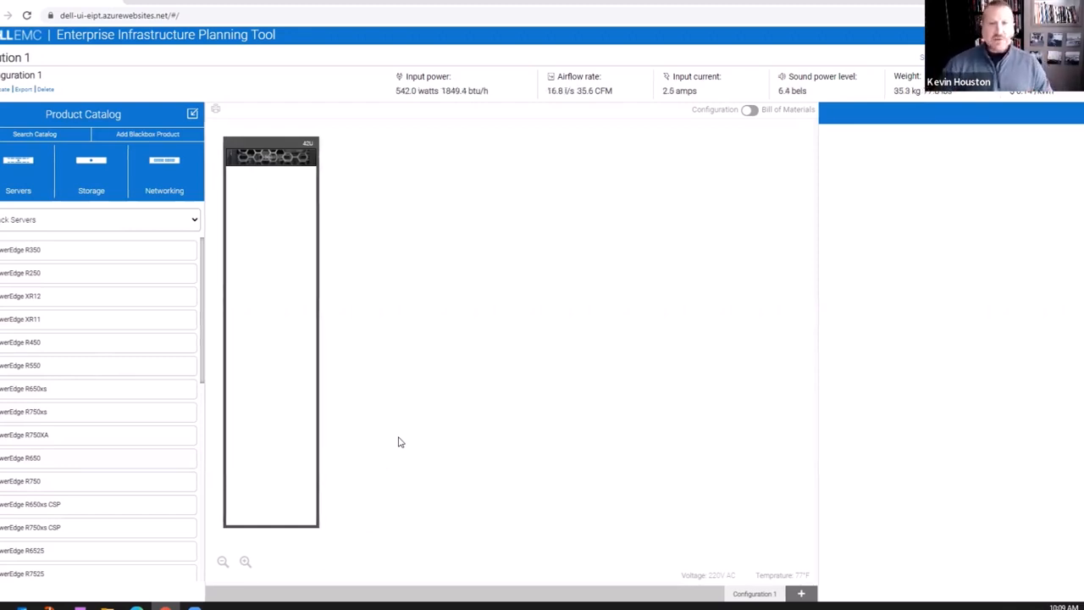
Select the racked R750 and open its Configure page.
click(273, 163)
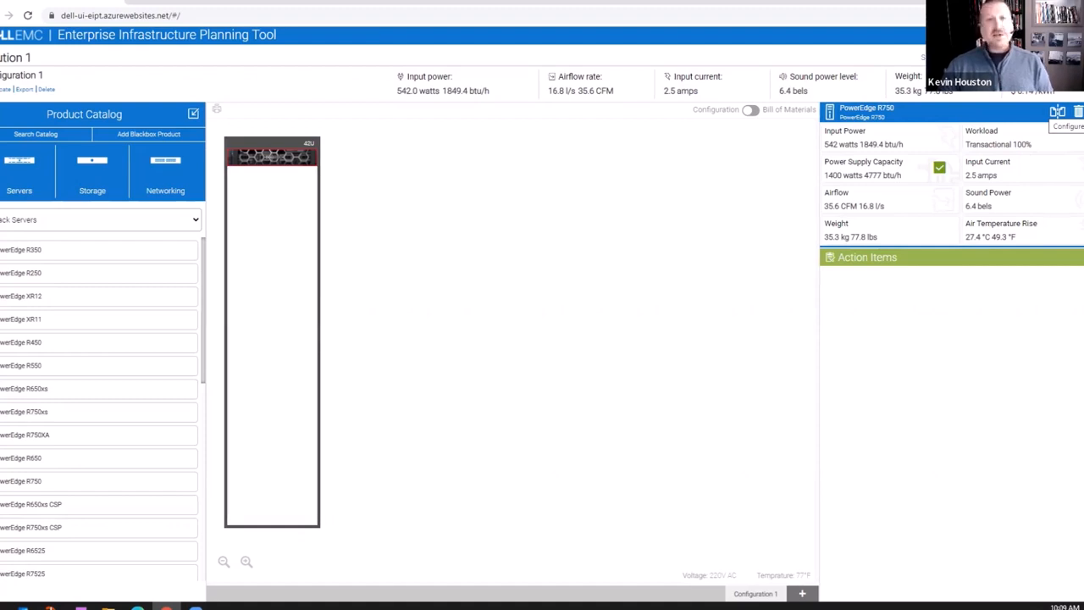
click(1057, 112)
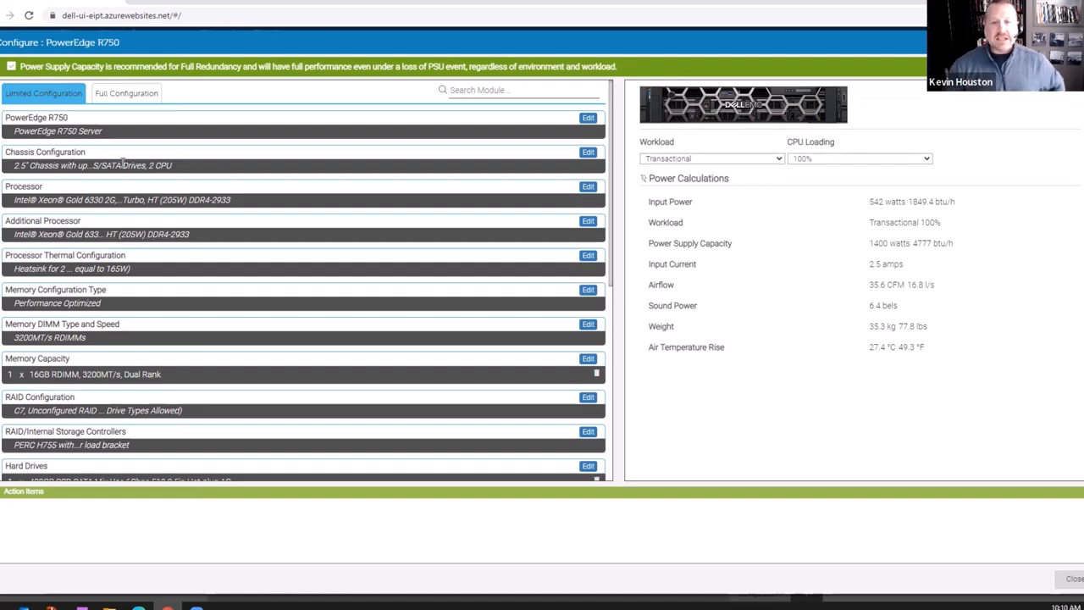
Show the Full Configuration module list, leaving Transactional workload and 100% CPU loading unchanged.
click(111, 98)
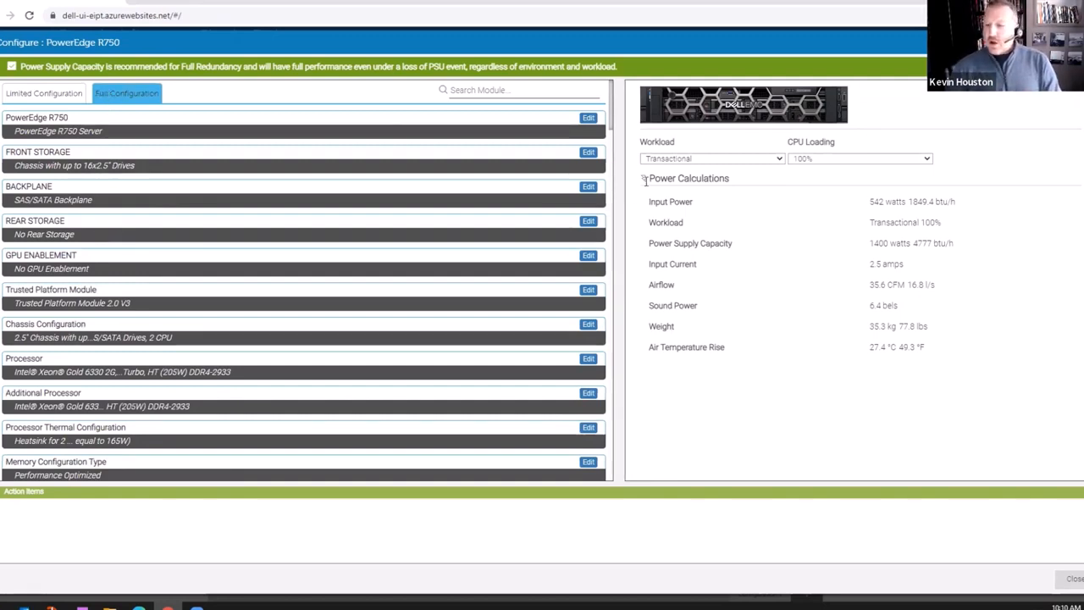
click(759, 161)
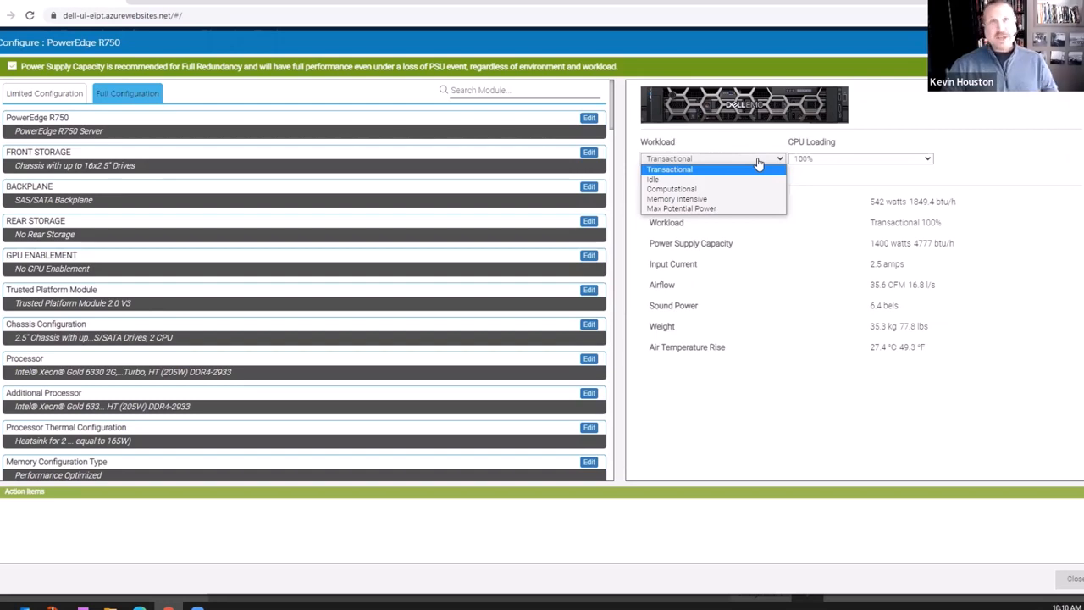
click(822, 159)
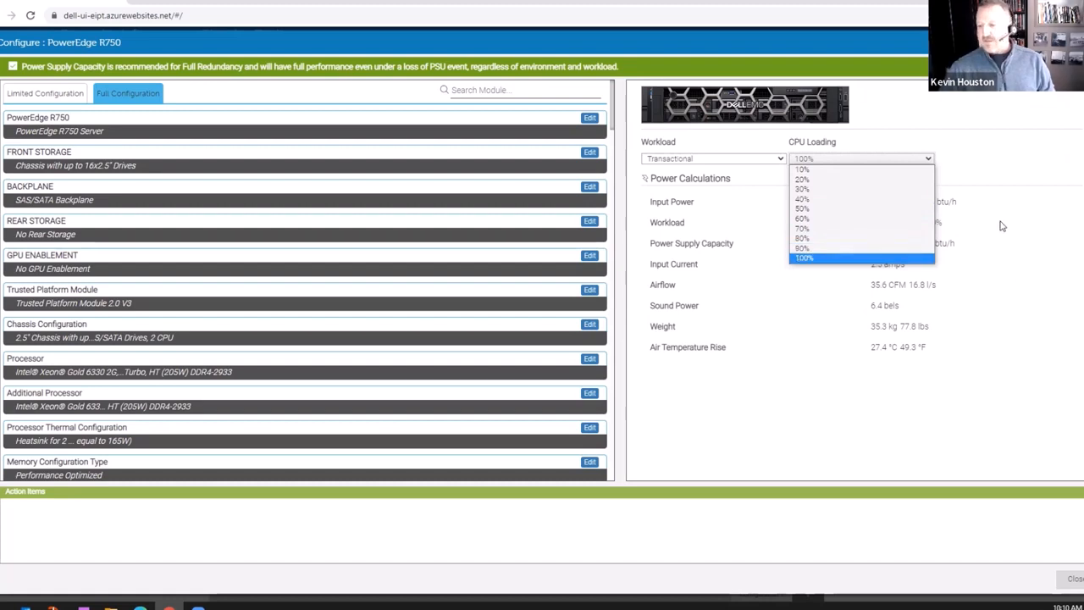
click(977, 146)
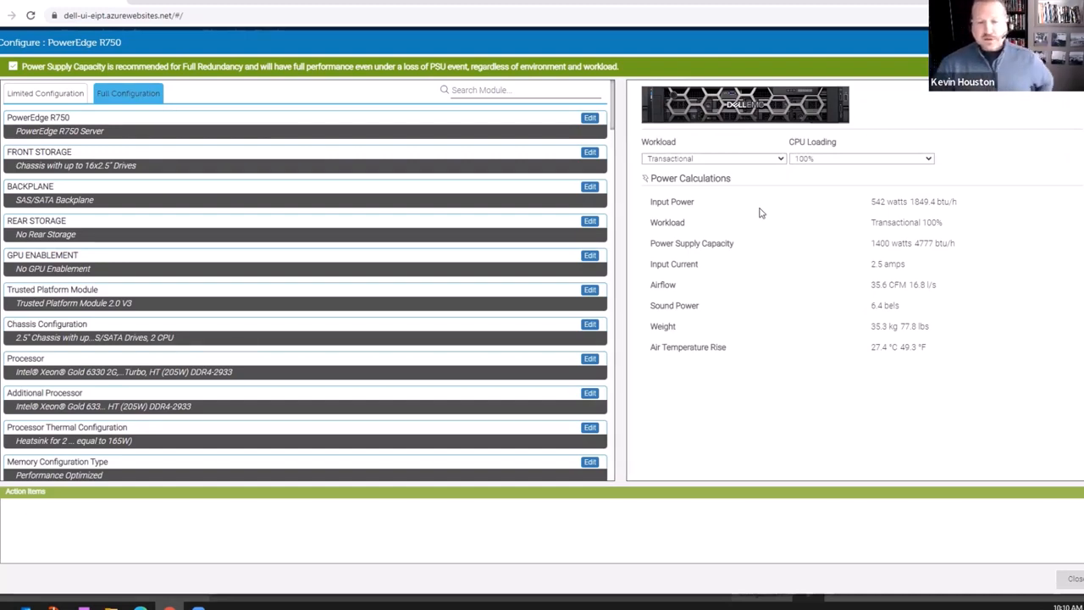
scroll(128, 196, down, 4)
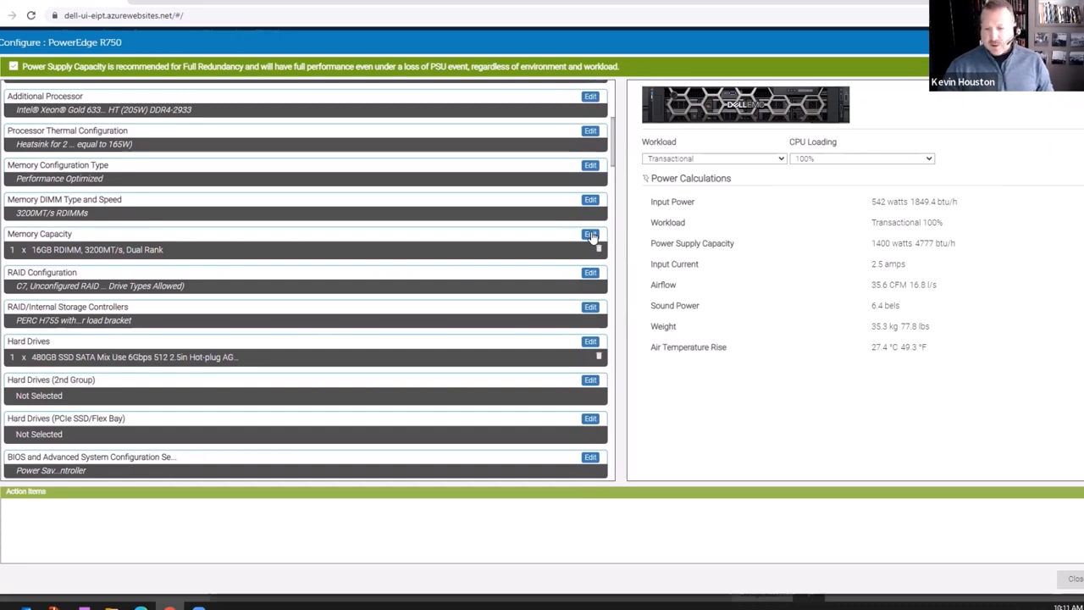
Set the 16GB RDIMM quantity under Memory Capacity to 16.
click(591, 235)
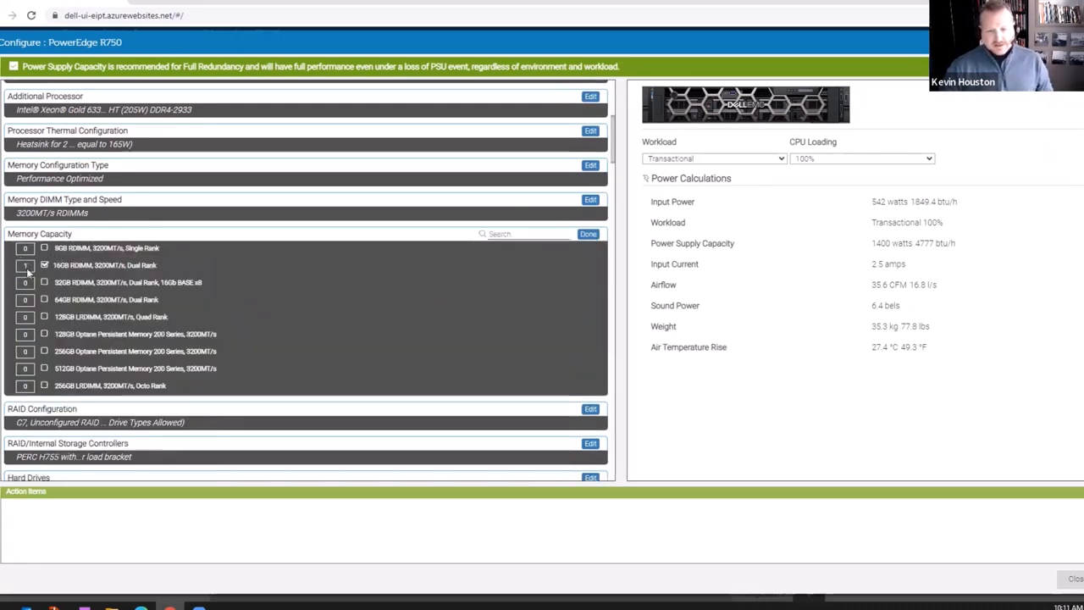
click(25, 267)
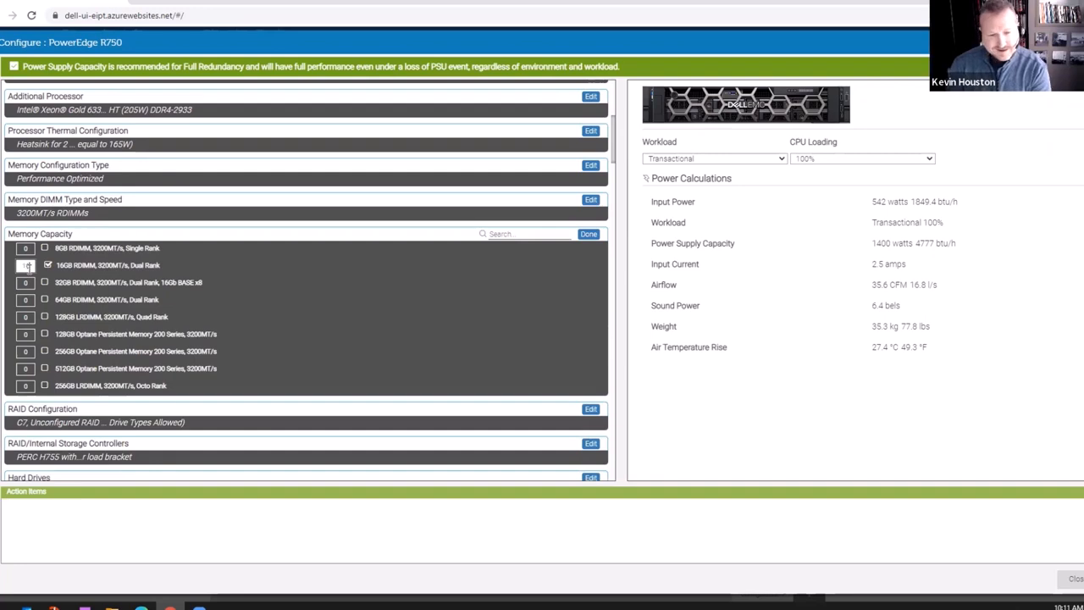
text(16)
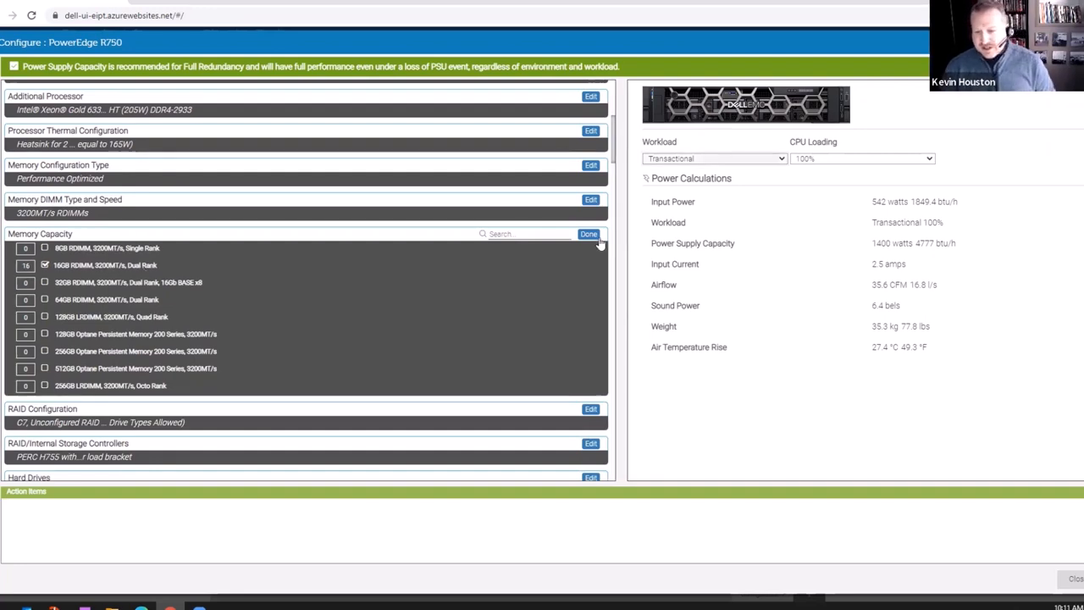
click(595, 238)
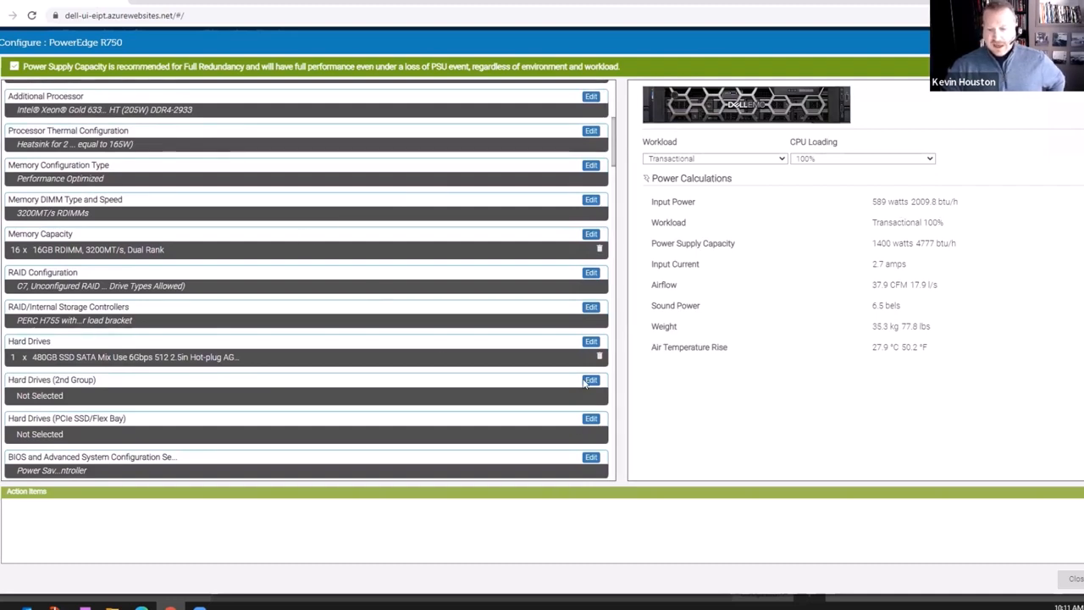
Select the GPU Enablement option in the R750's GPU ENABLEMENT settings.
scroll(400, 312, down, 4)
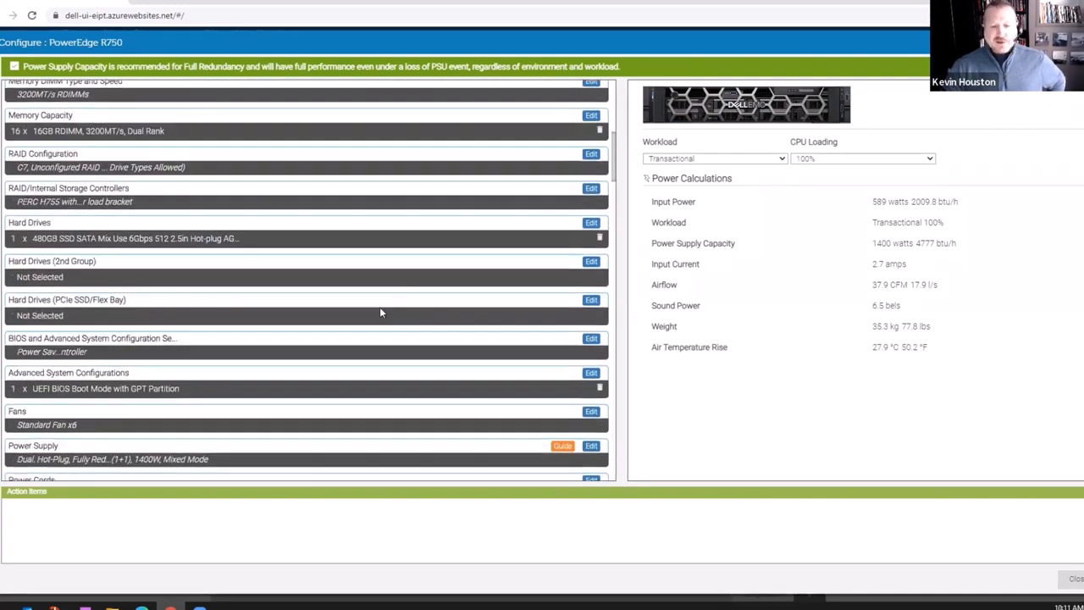
scroll(380, 312, down, 4)
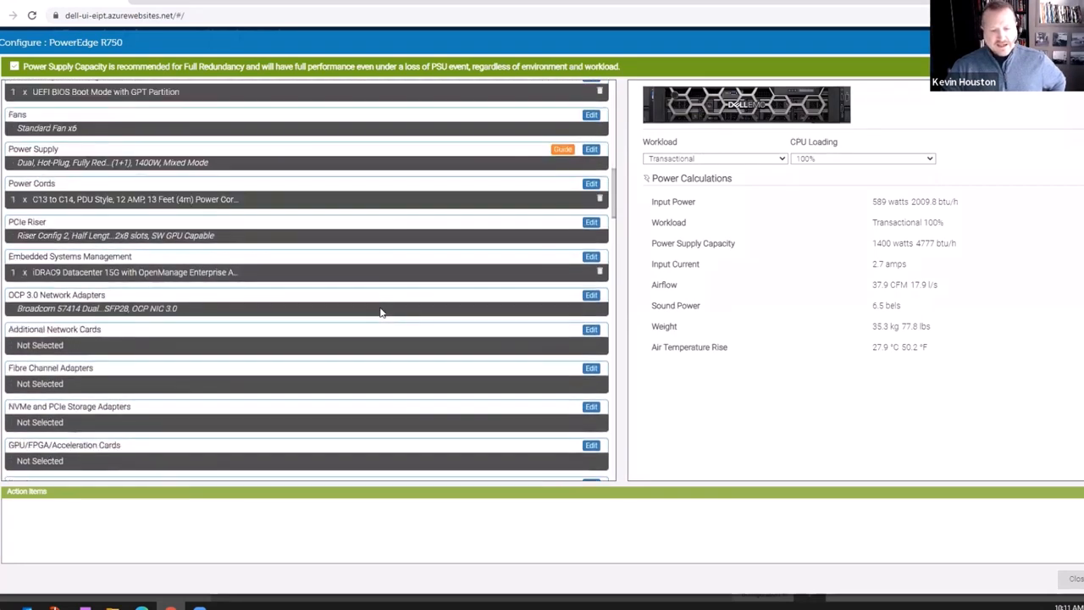
scroll(380, 313, down, 3)
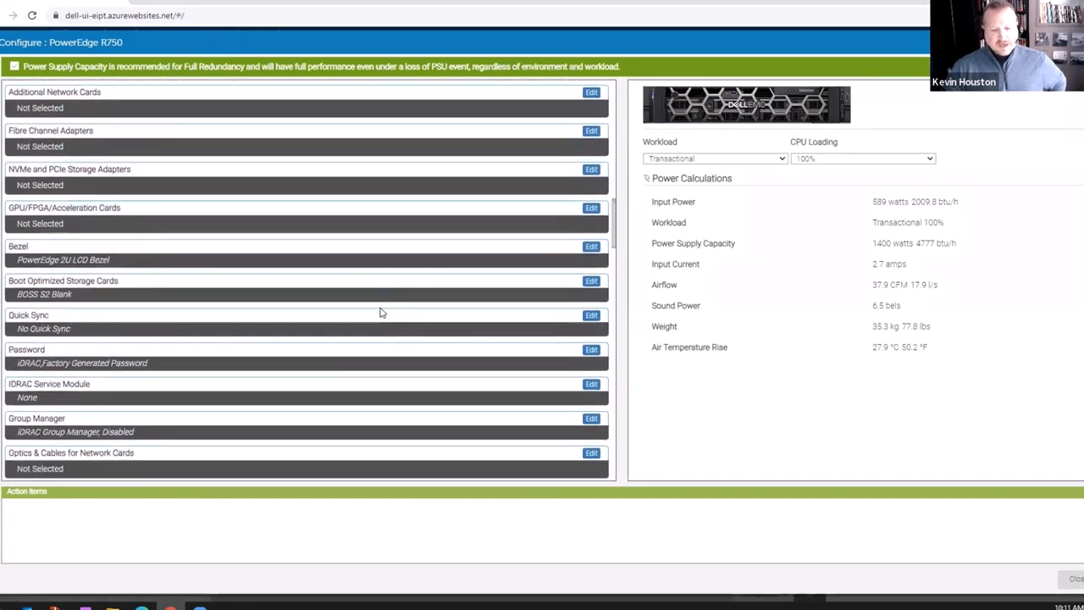
scroll(380, 312, down, 2)
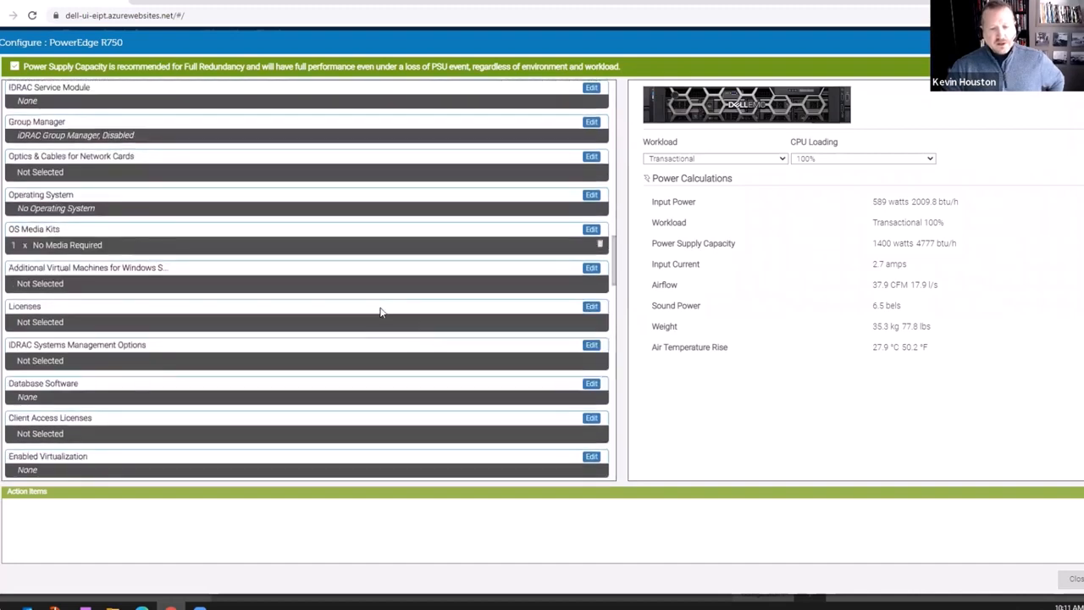
scroll(380, 312, up, 6)
scroll(380, 313, up, 4)
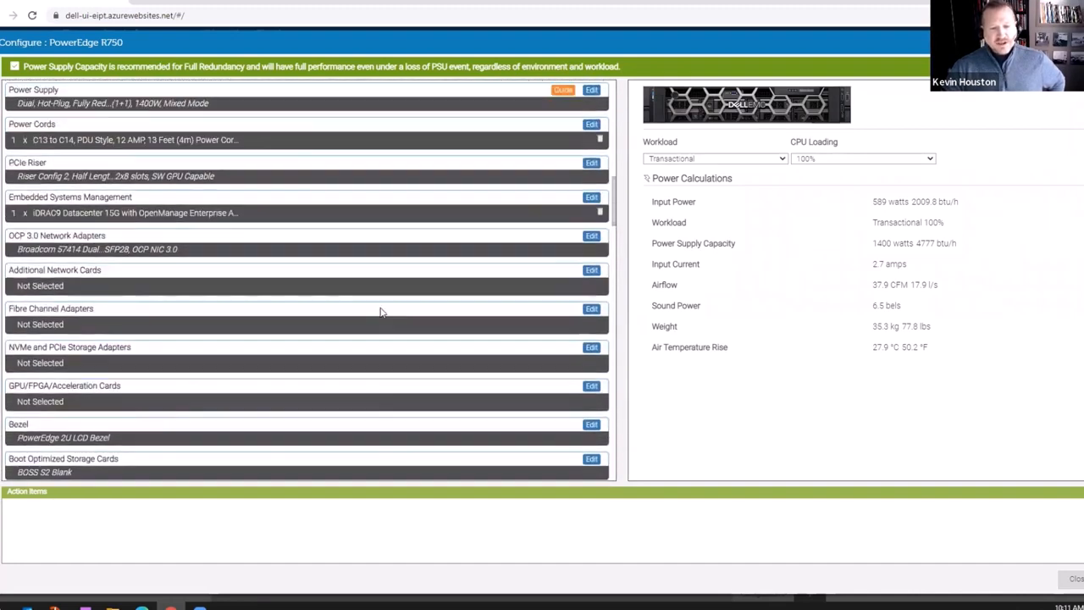
scroll(380, 313, up, 4)
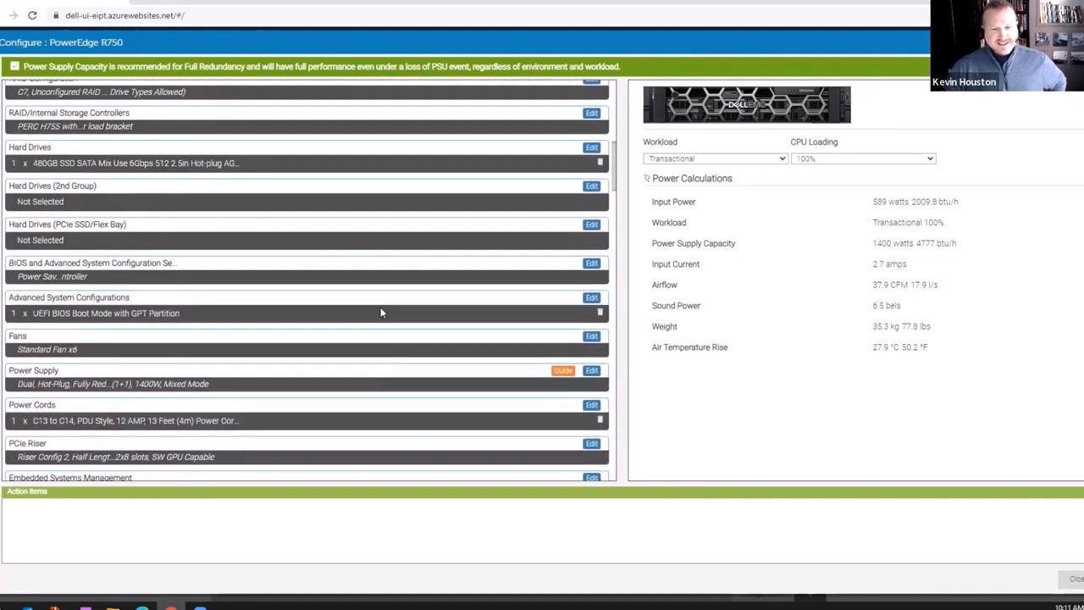
scroll(380, 312, up, 3)
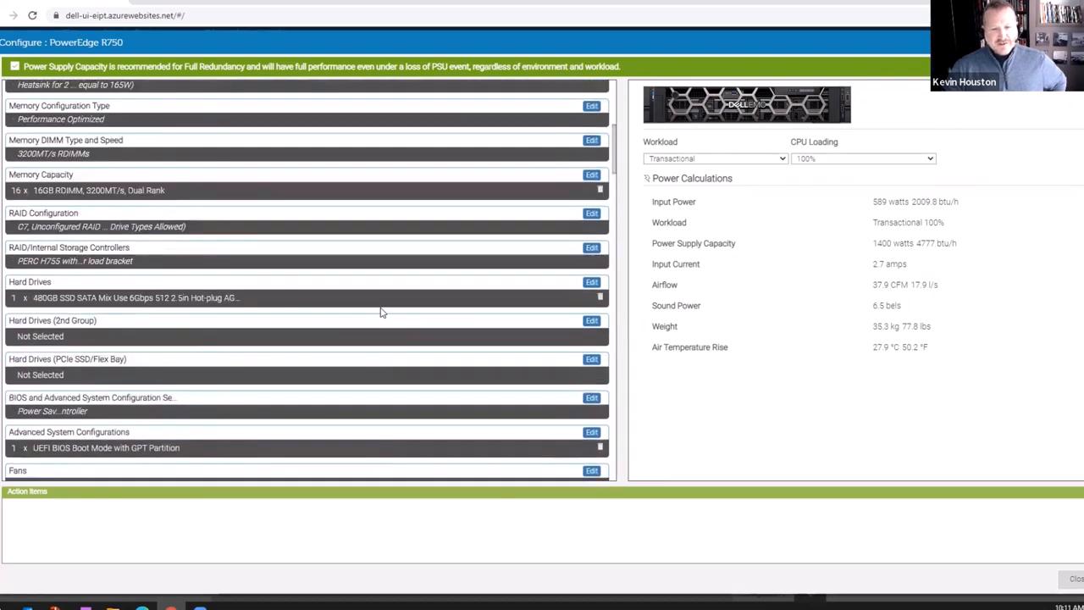
scroll(380, 313, up, 2)
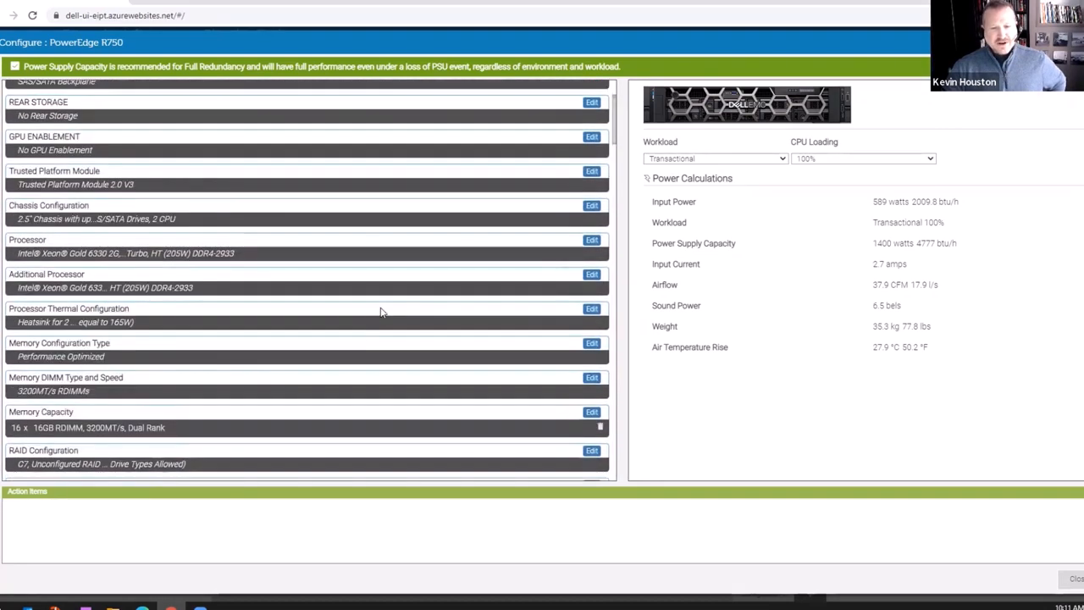
click(591, 137)
click(52, 150)
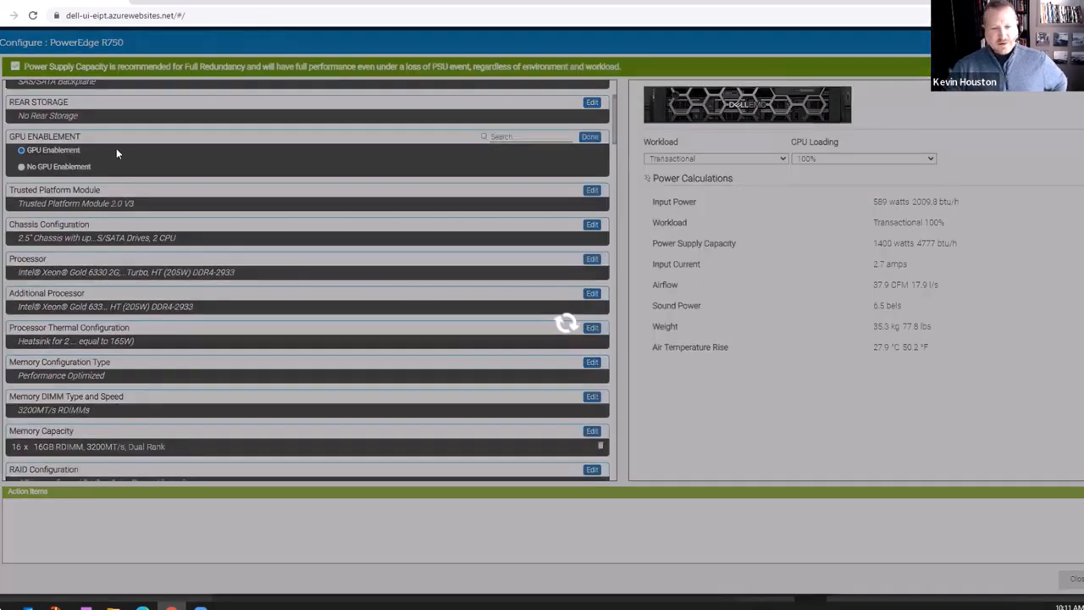
click(590, 137)
scroll(254, 322, down, 10)
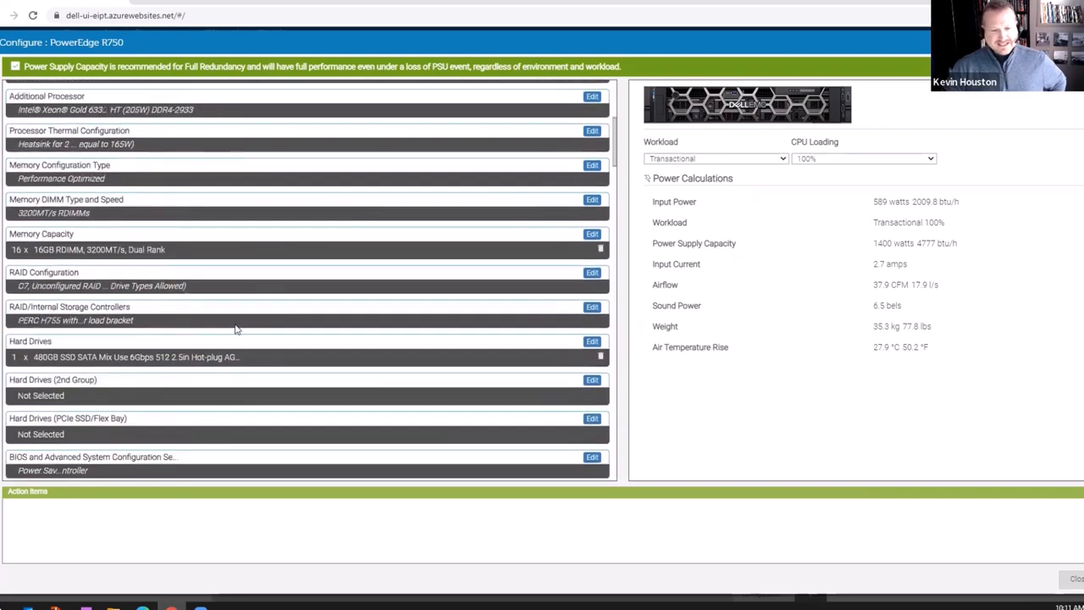
scroll(236, 330, down, 5)
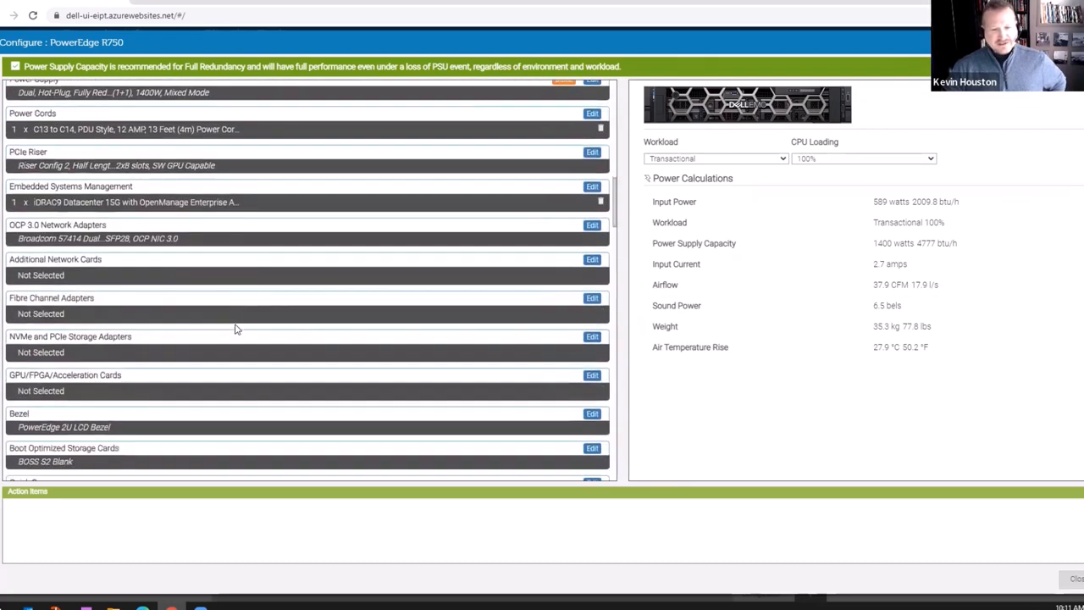
scroll(236, 330, down, 10)
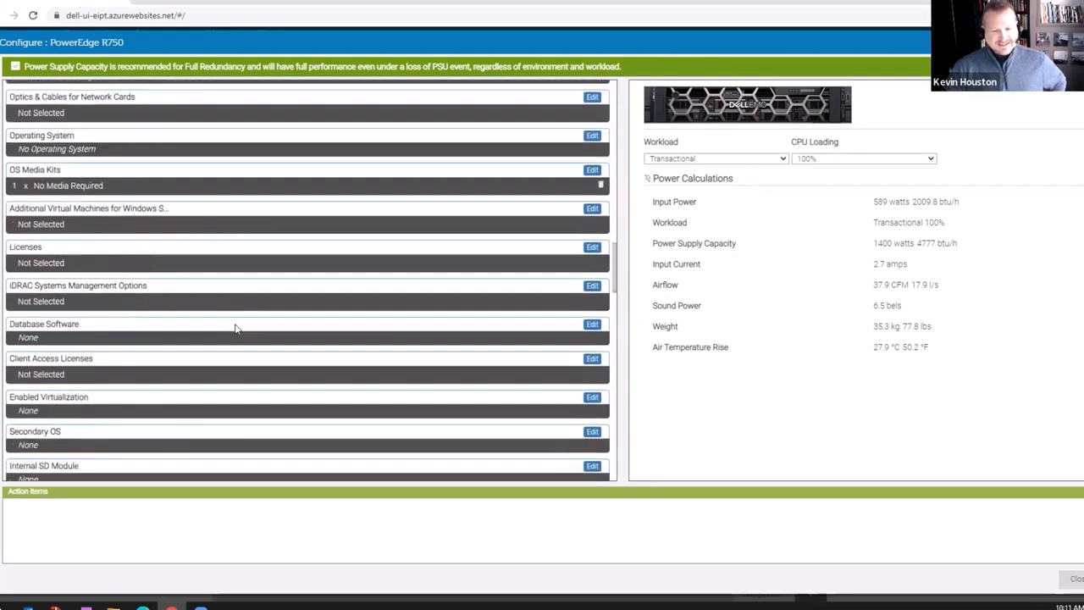
scroll(236, 330, down, 10)
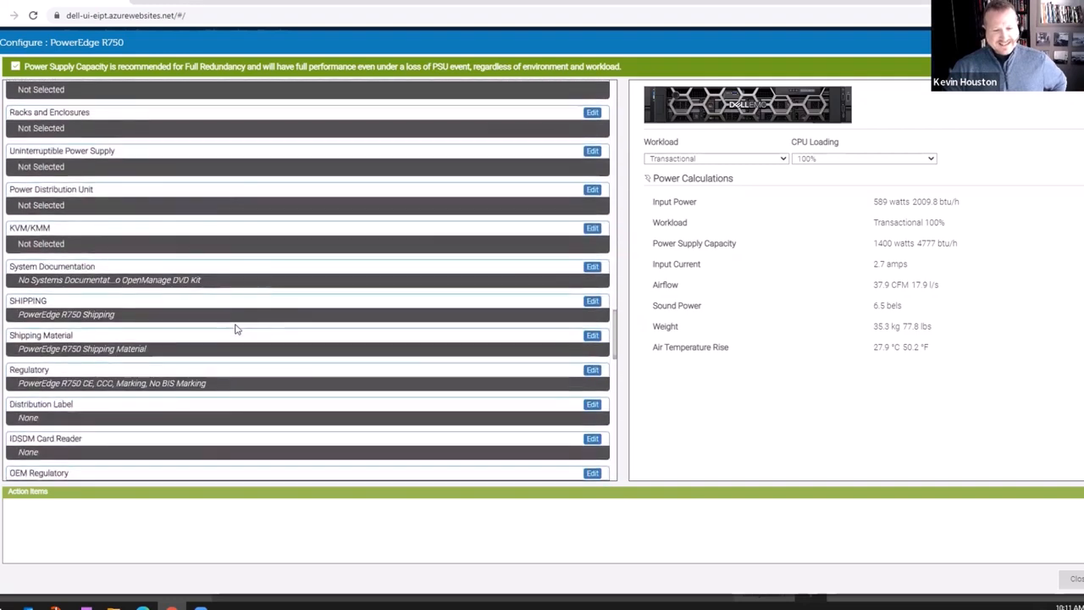
scroll(236, 330, down, 10)
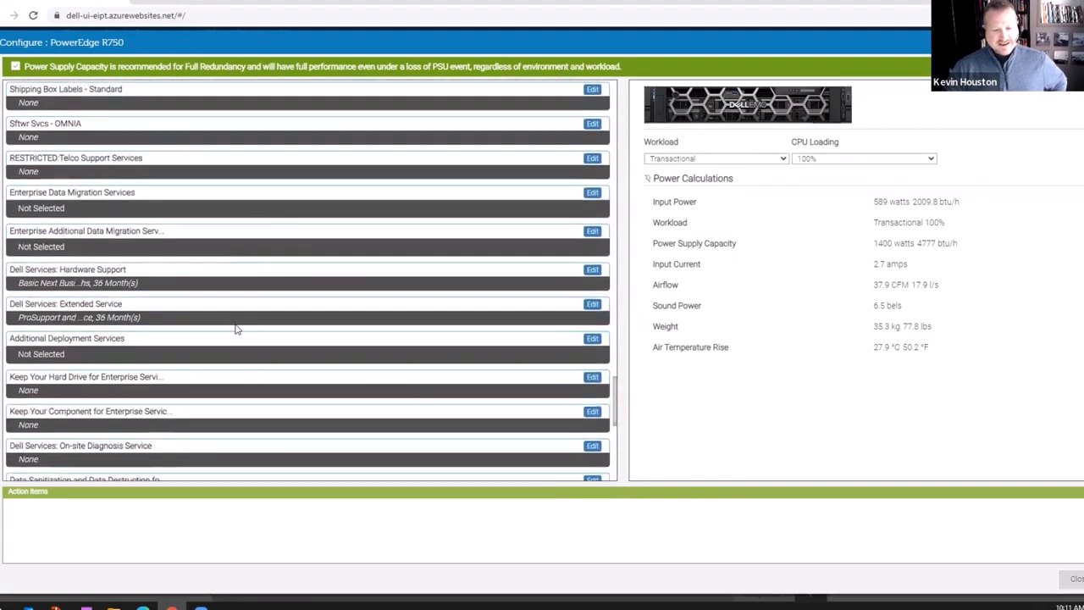
scroll(237, 330, down, 3)
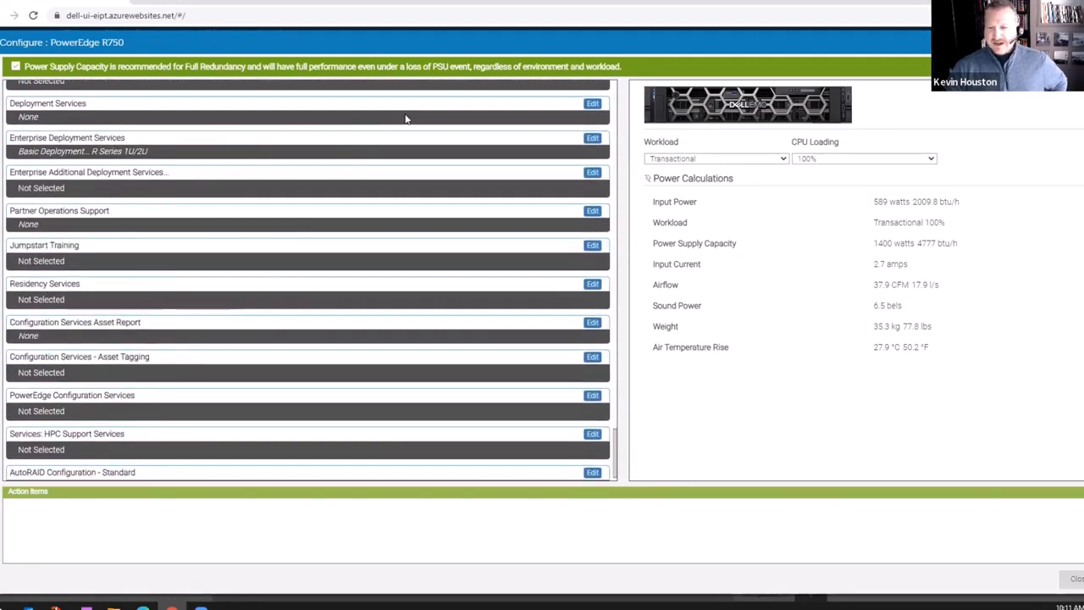
scroll(445, 222, up, 6)
scroll(445, 222, up, 15)
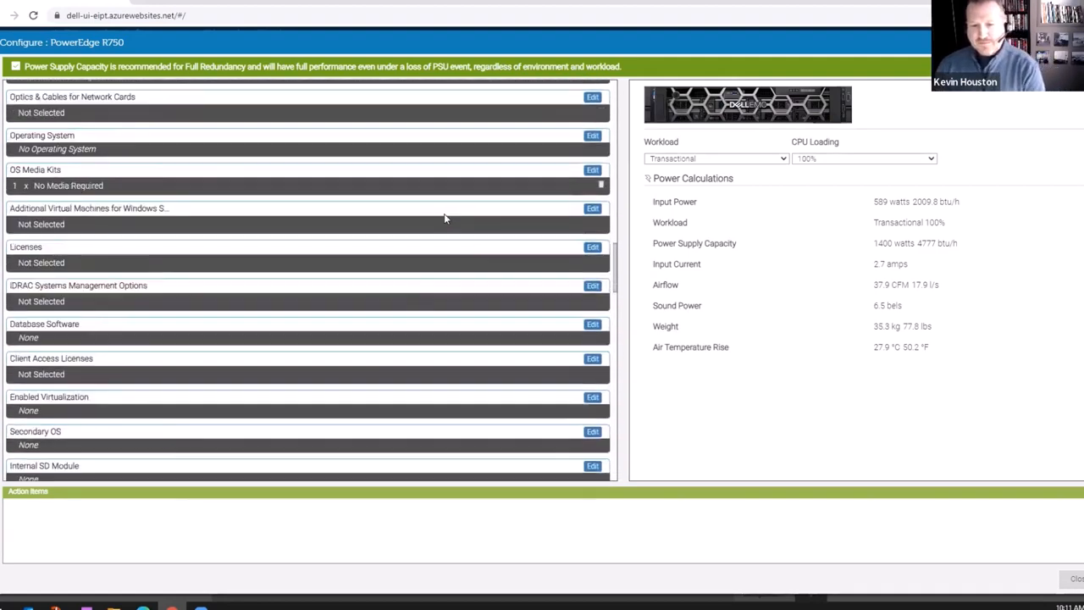
scroll(445, 218, up, 5)
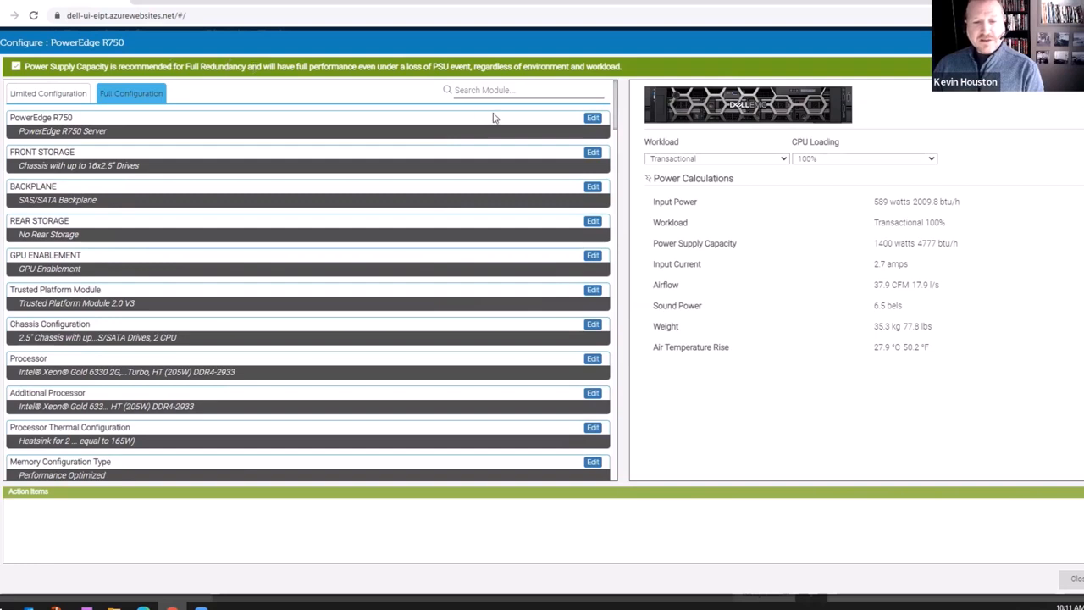
Search modules for GPU and add two NVIDIA Ampere A100 80GB cards.
click(515, 90)
text(GPU)
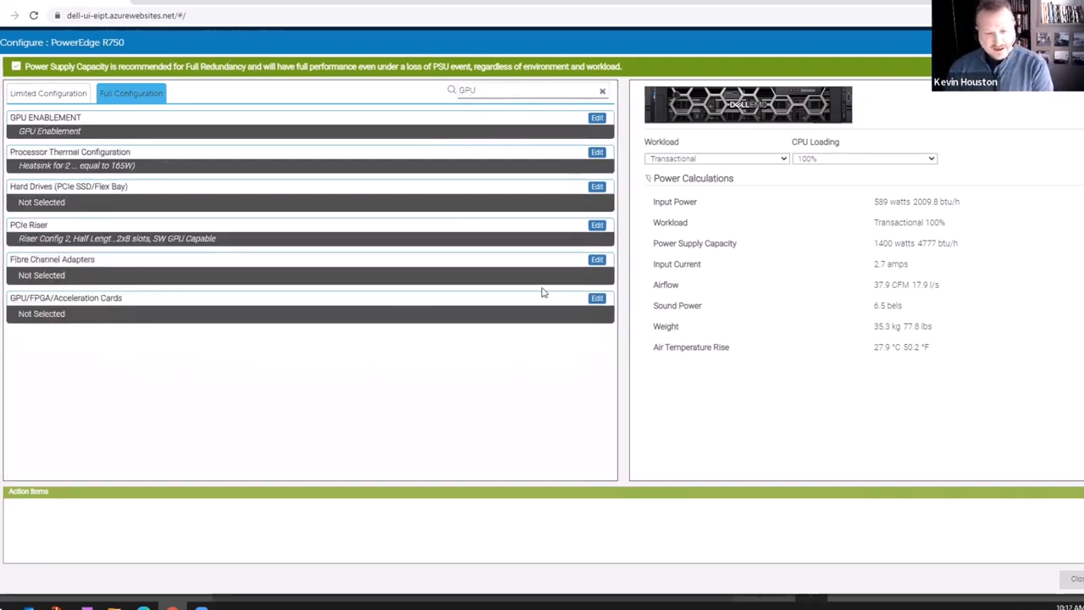
click(597, 299)
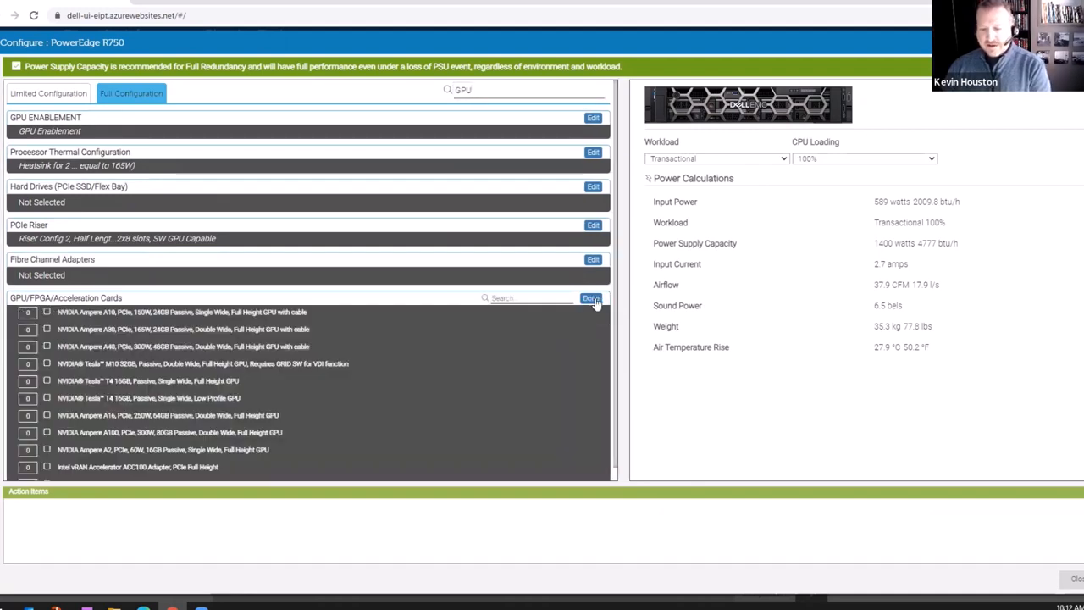
click(32, 433)
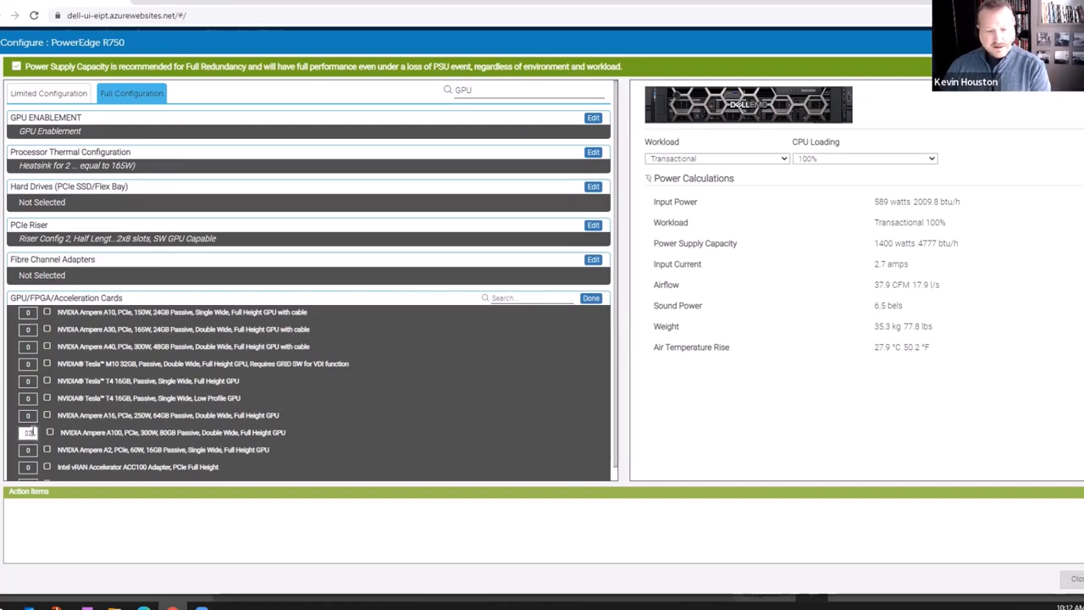
text(2)
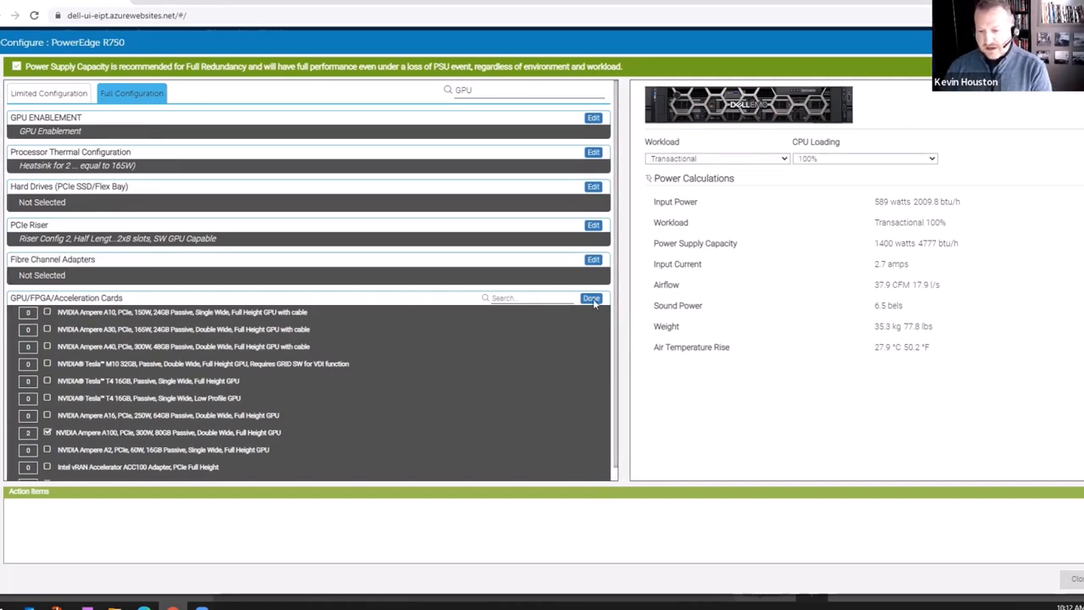
click(591, 298)
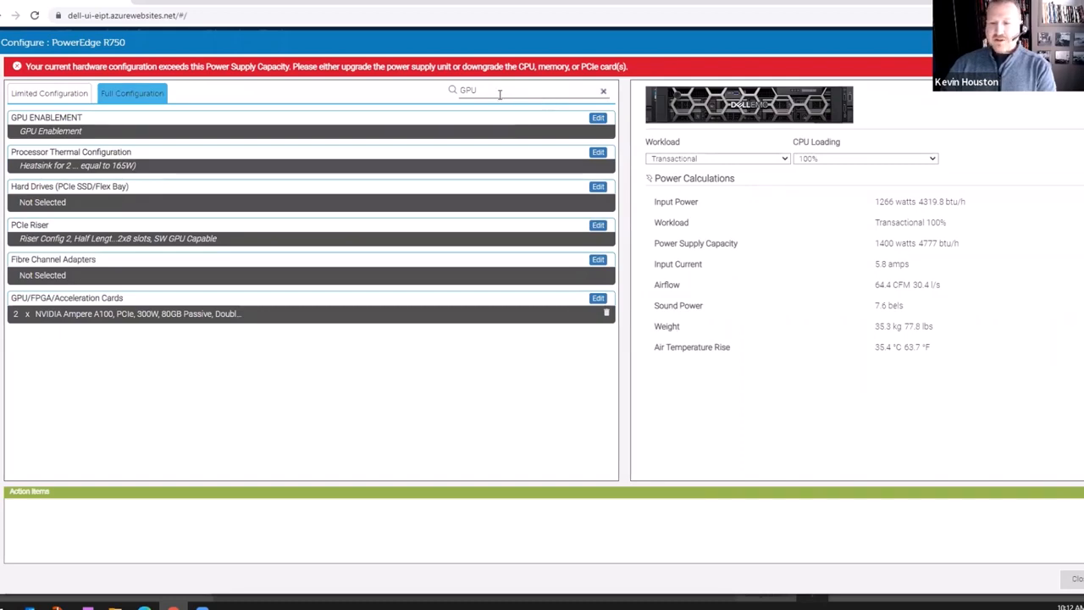
drag(496, 91, 459, 92)
Search for PSU and pick the Dual Hot-Plug Fully Redundant (1+1) 2400W power supply.
text(PSU)
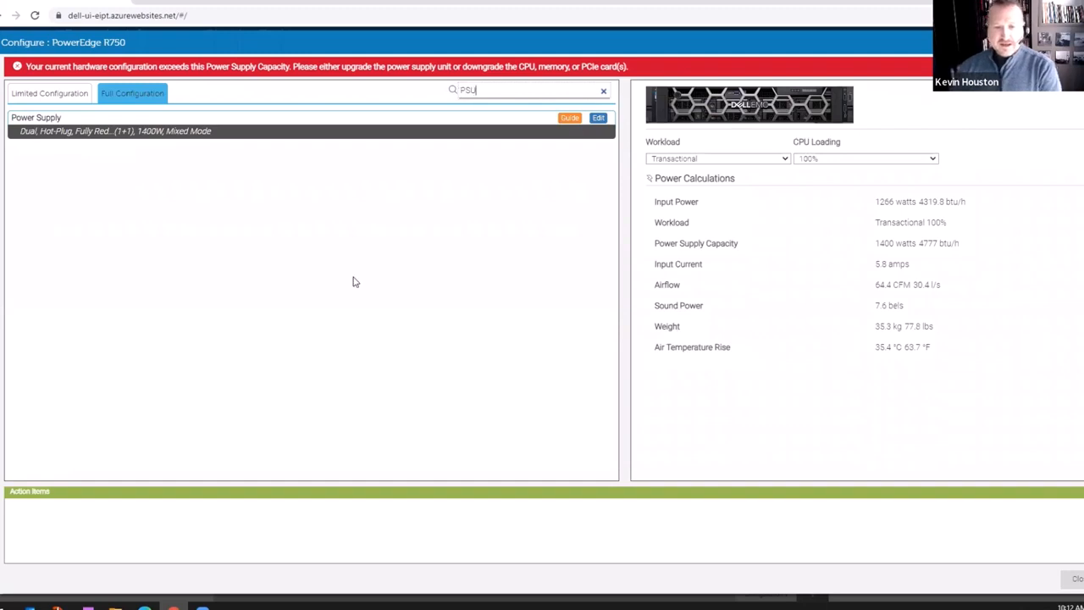
click(597, 121)
drag(595, 124, 583, 137)
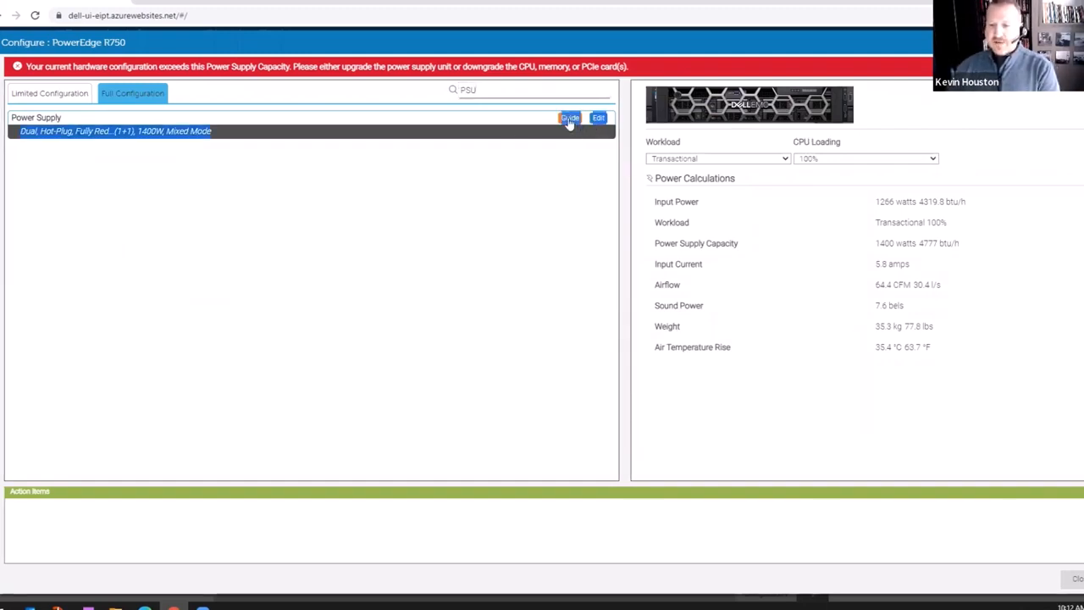
click(562, 178)
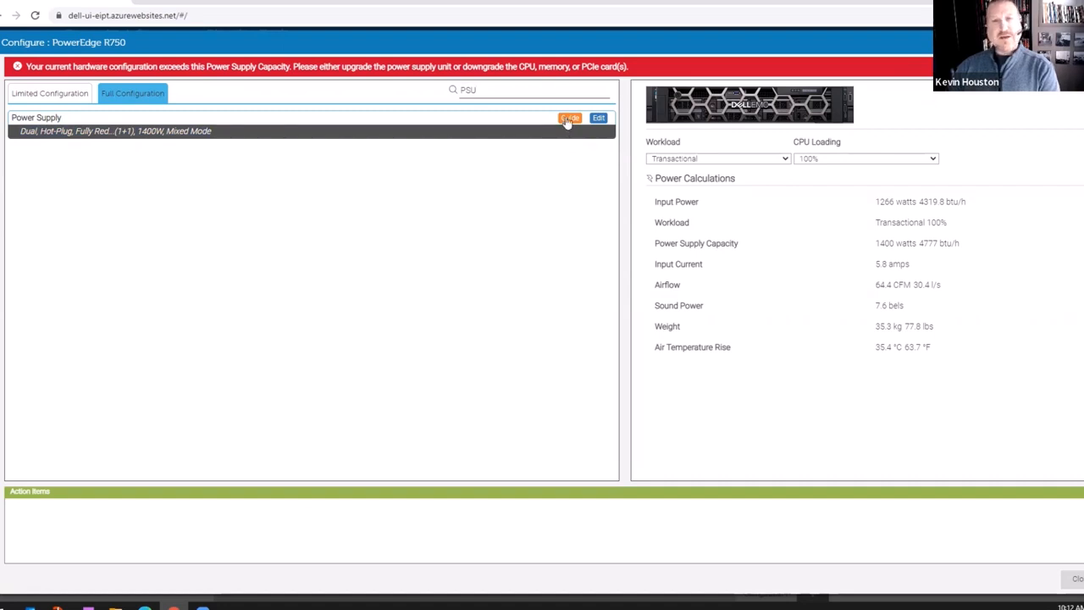
click(598, 118)
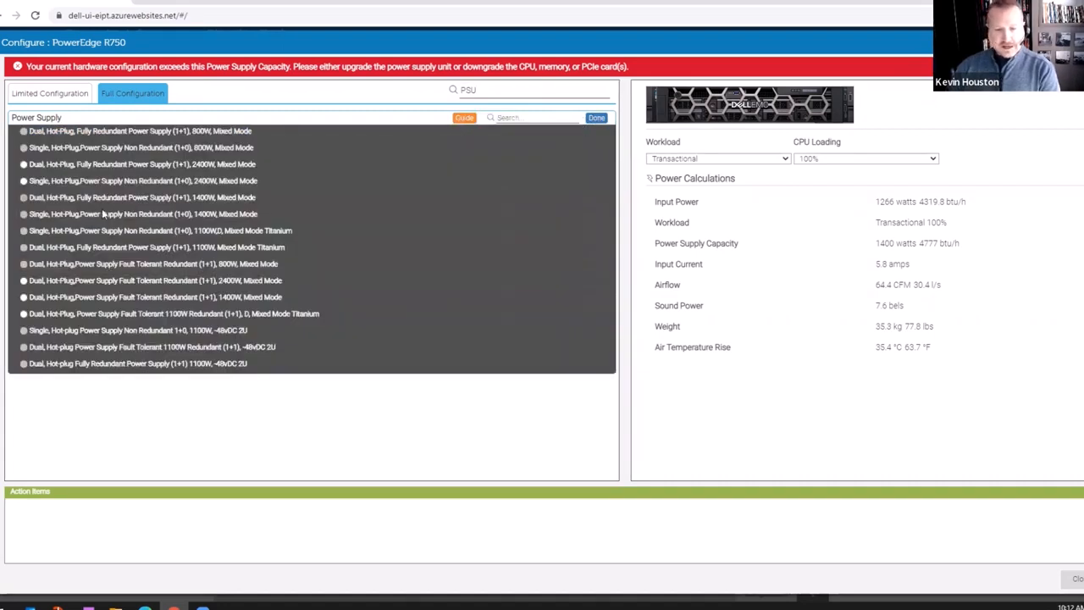
click(23, 165)
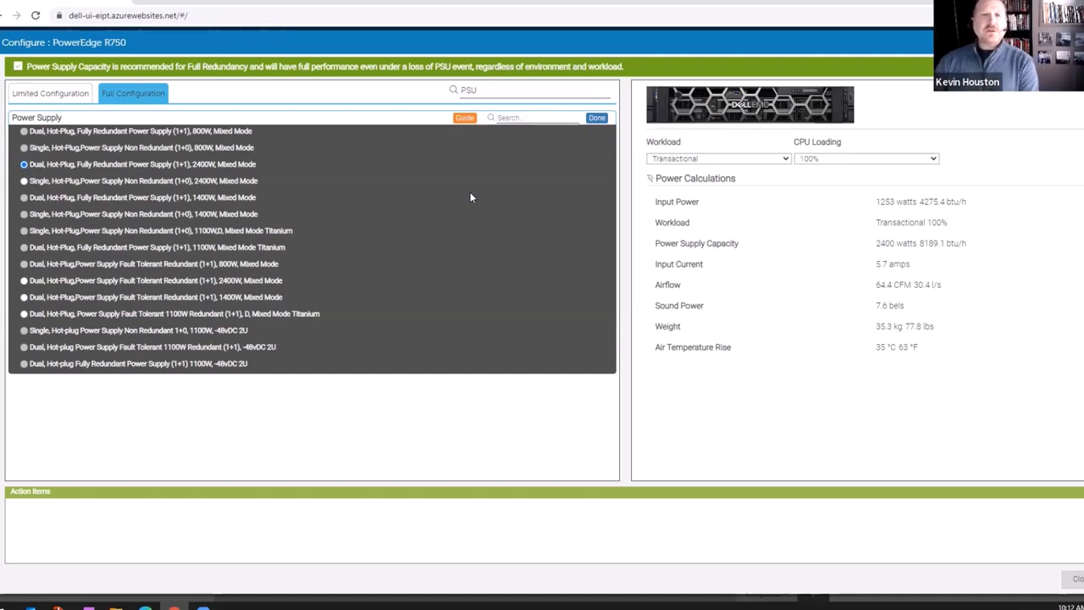
Confirm the 2400W PSU, view the bill of materials, and return to the rack configuration.
click(597, 118)
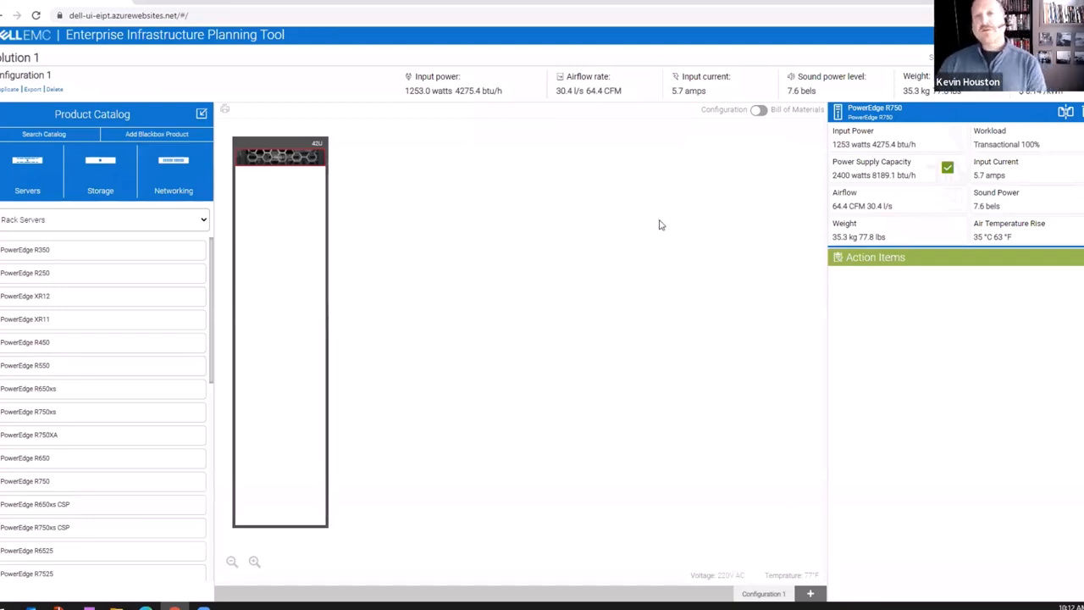
click(759, 110)
scroll(427, 298, down, 12)
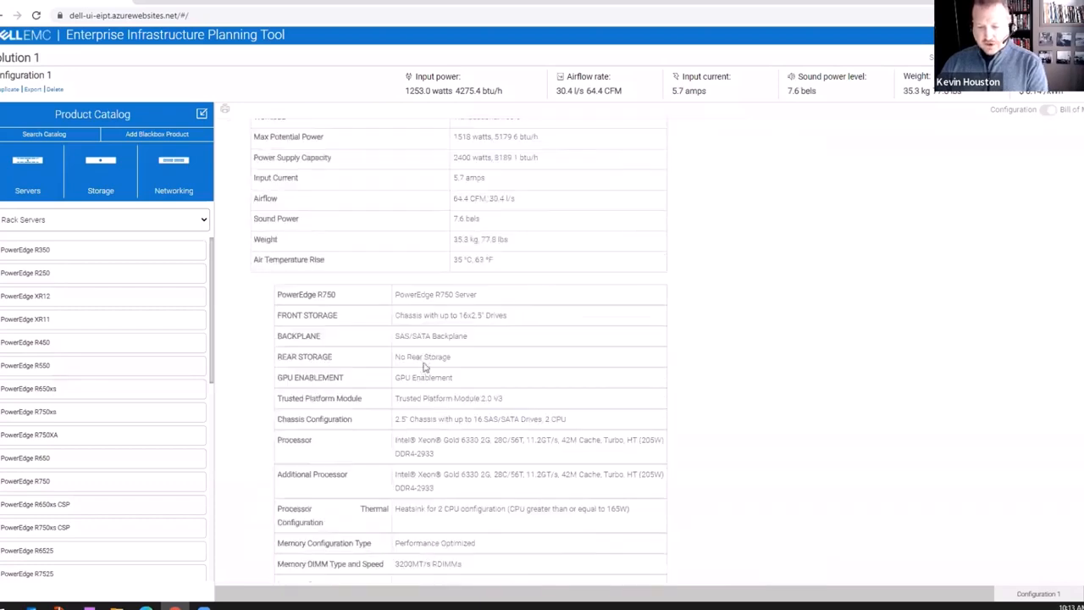
scroll(424, 390, up, 12)
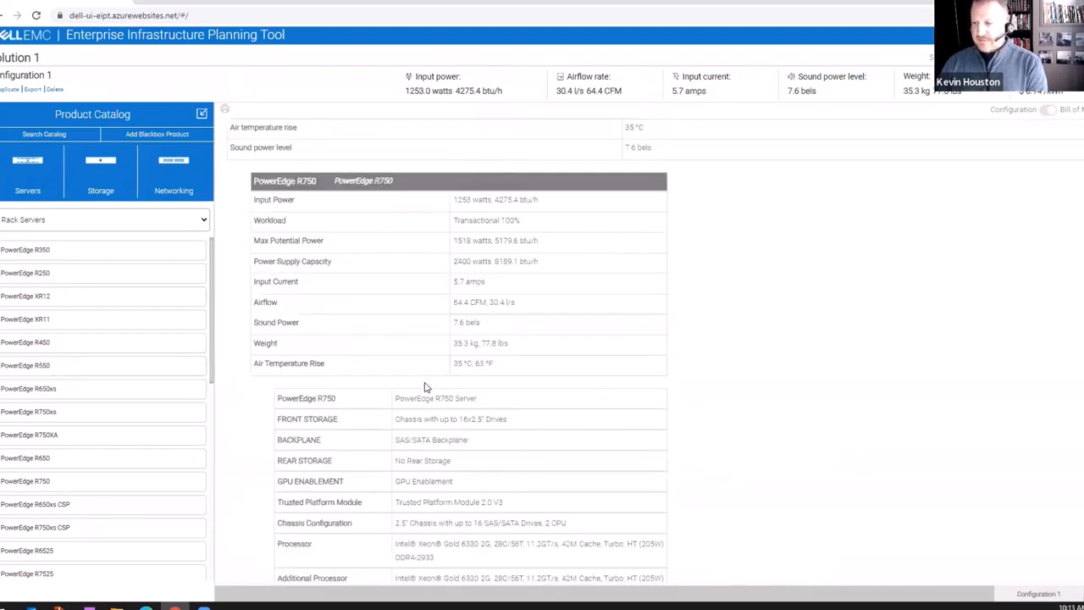
click(1050, 113)
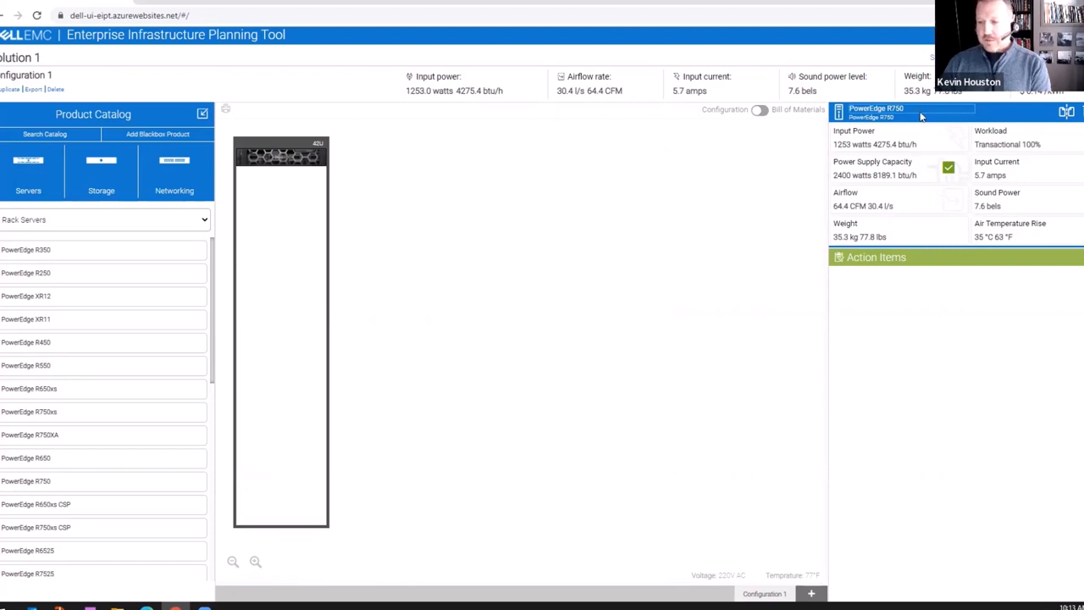
Make 20 clones of the configured PowerEdge R750, giving 21 identical servers in the 42U rack.
click(1069, 113)
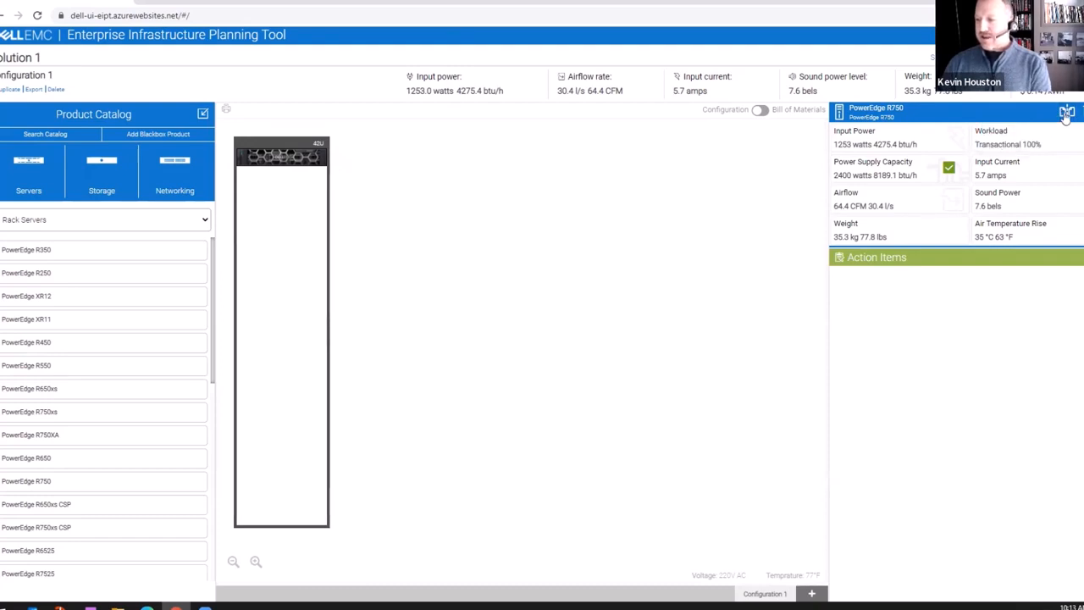
click(1045, 134)
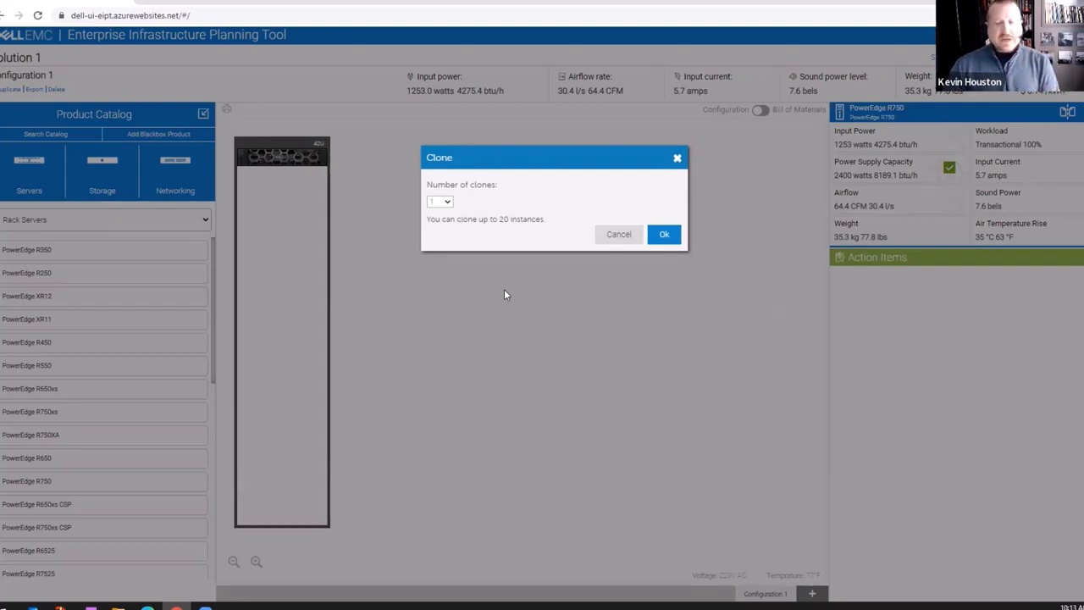
click(440, 203)
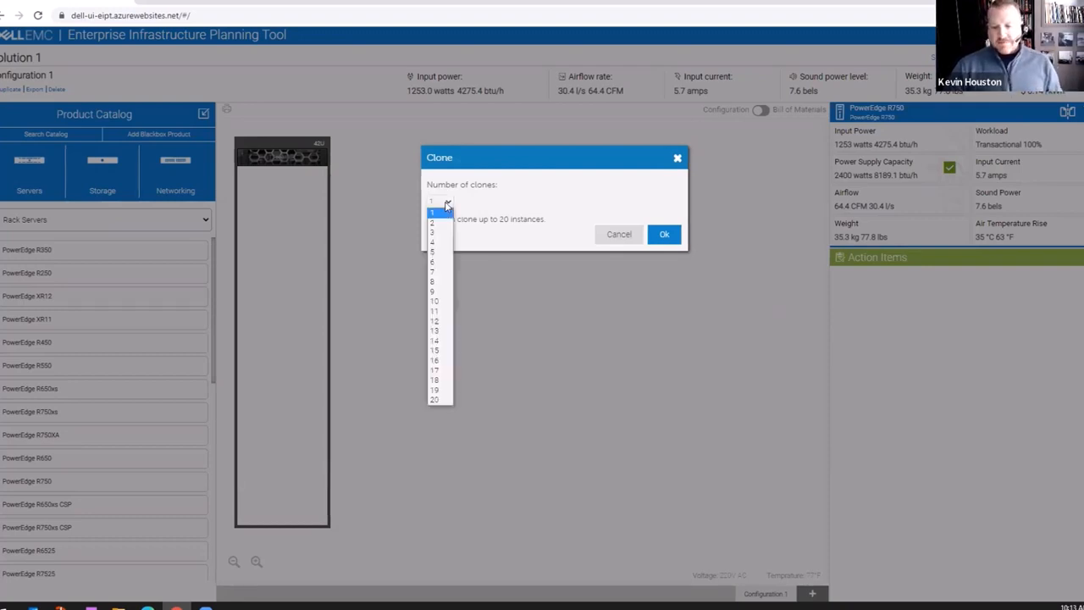
click(433, 400)
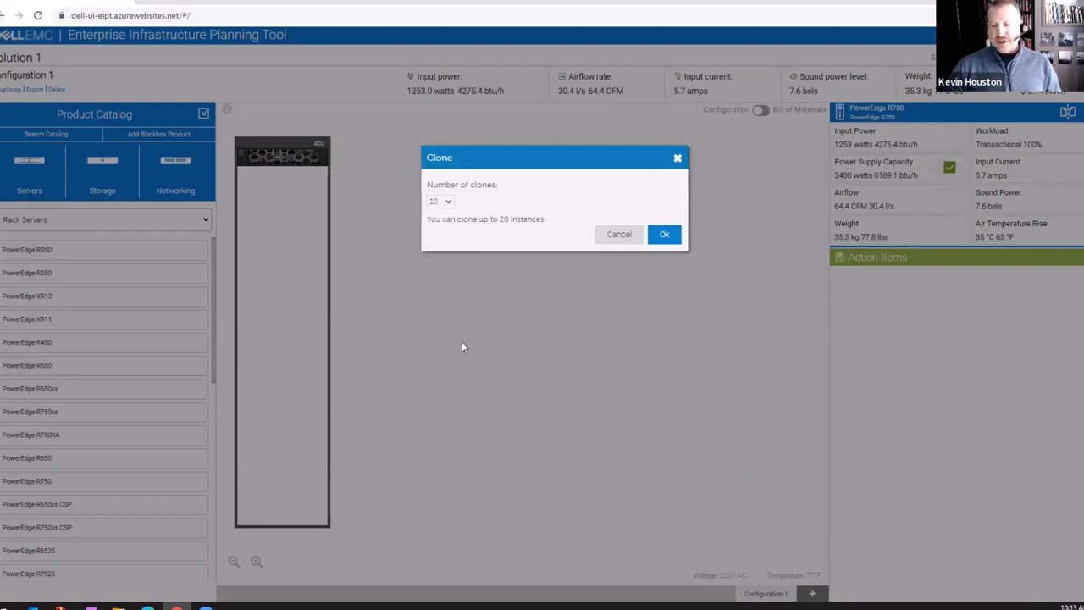
click(664, 234)
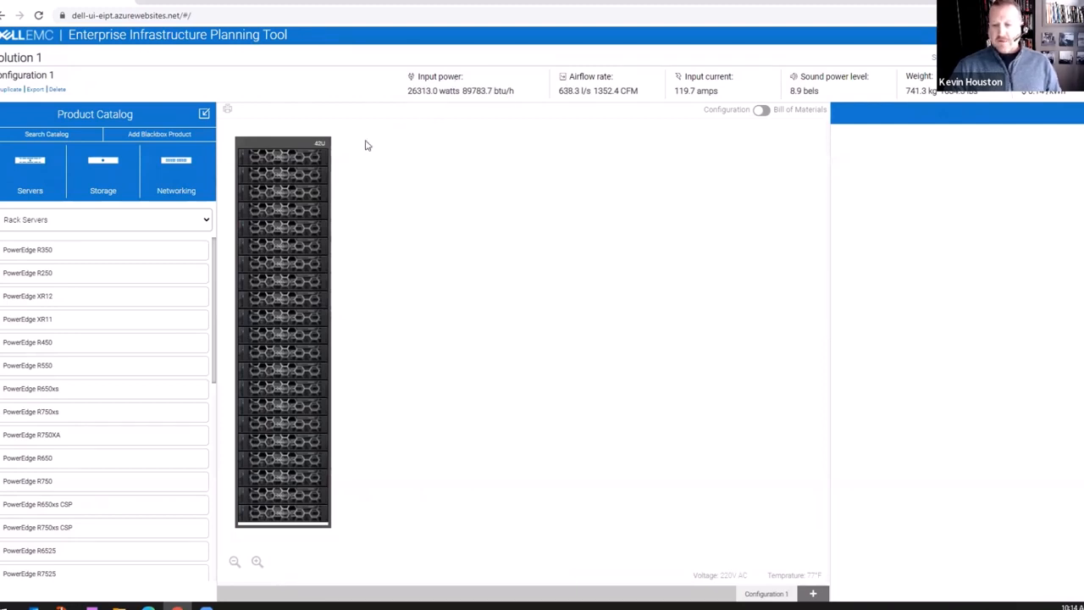
click(760, 112)
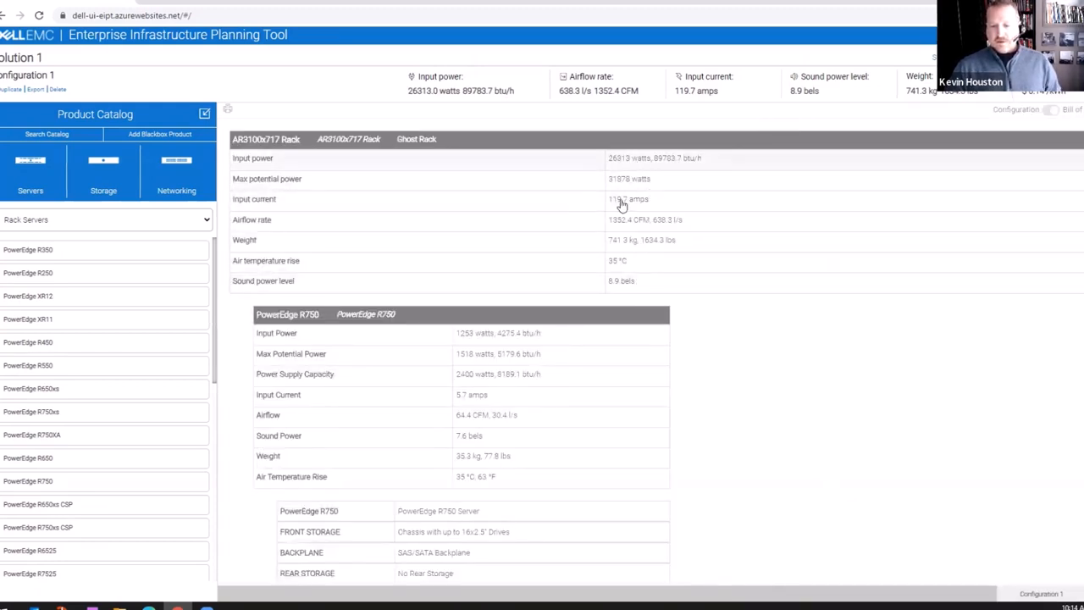
scroll(572, 357, down, 10)
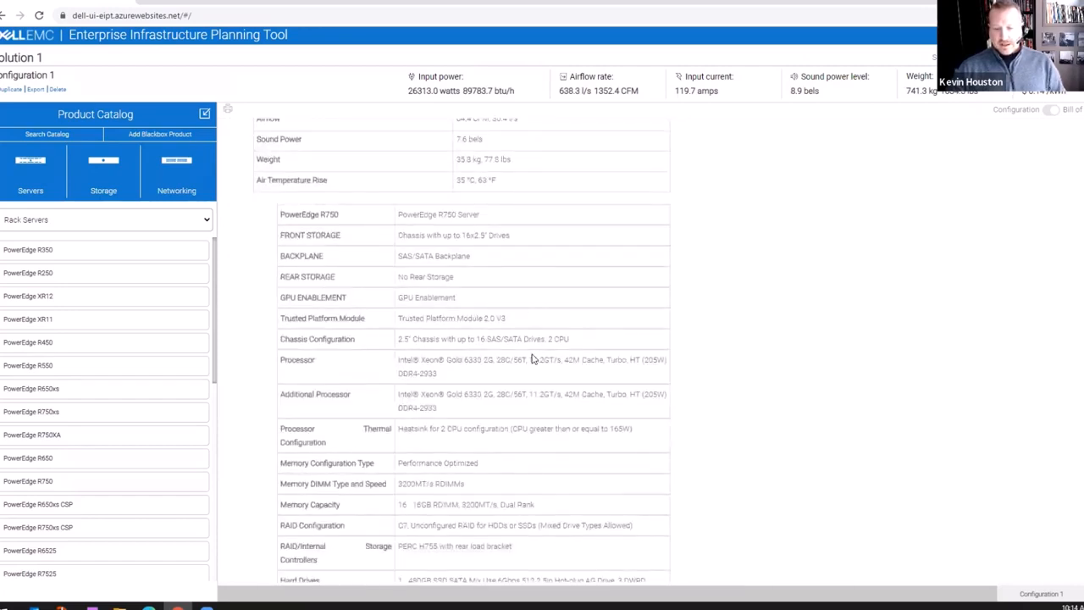
scroll(536, 362, up, 10)
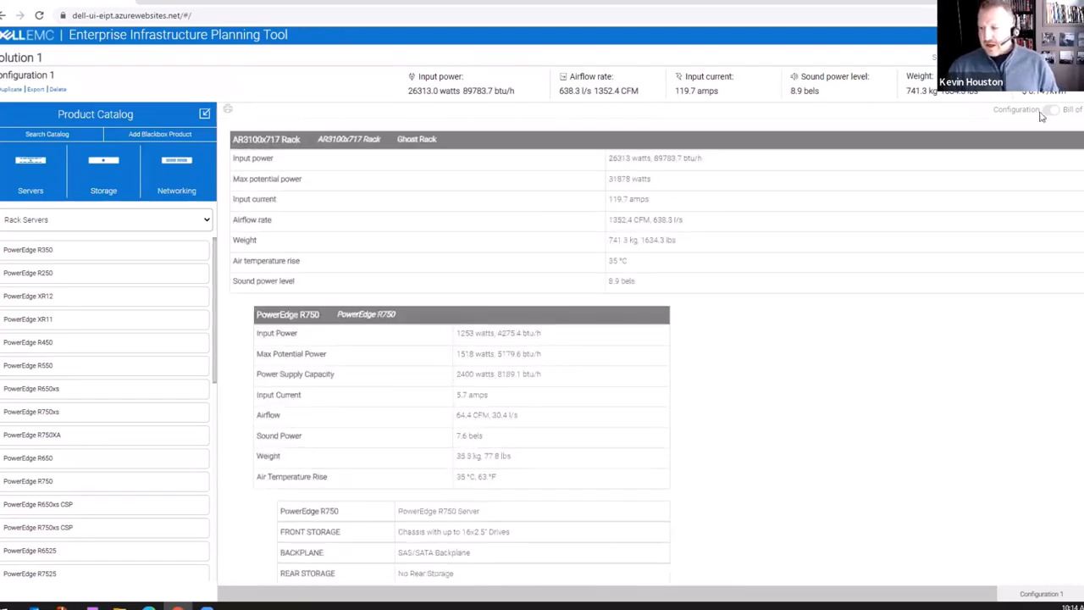
click(1050, 112)
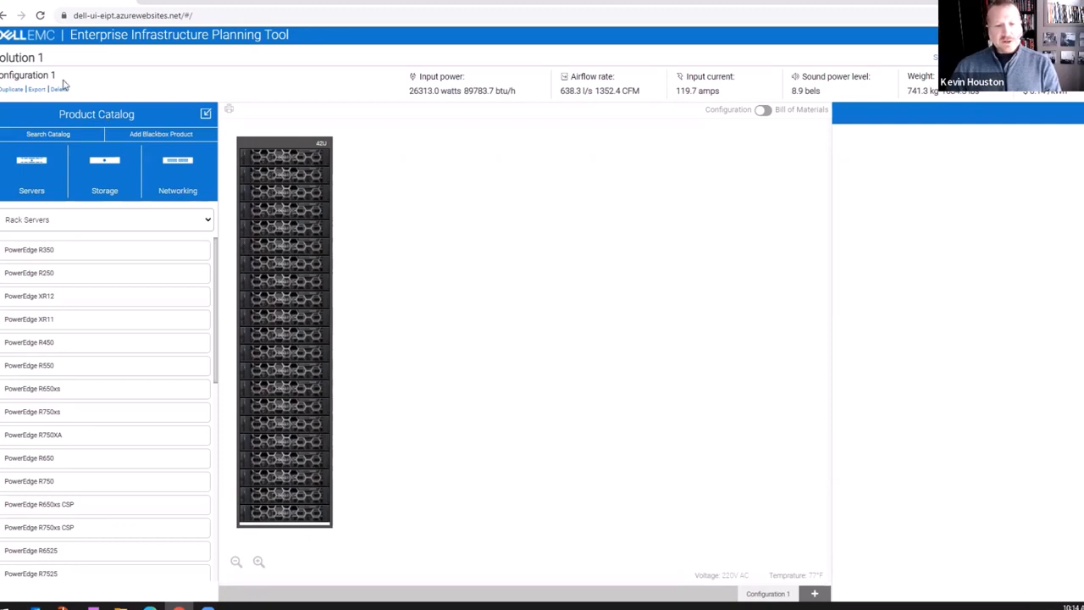
Export Configuration 1 to Excel and save the workbook as Solution 1.xls.
drag(64, 76, 0, 76)
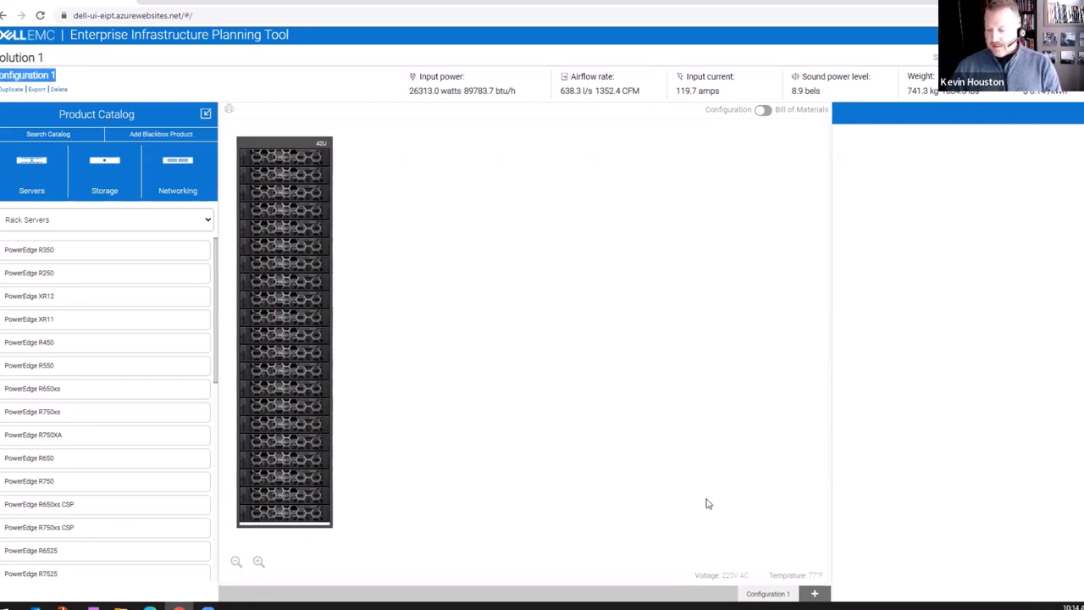
click(749, 556)
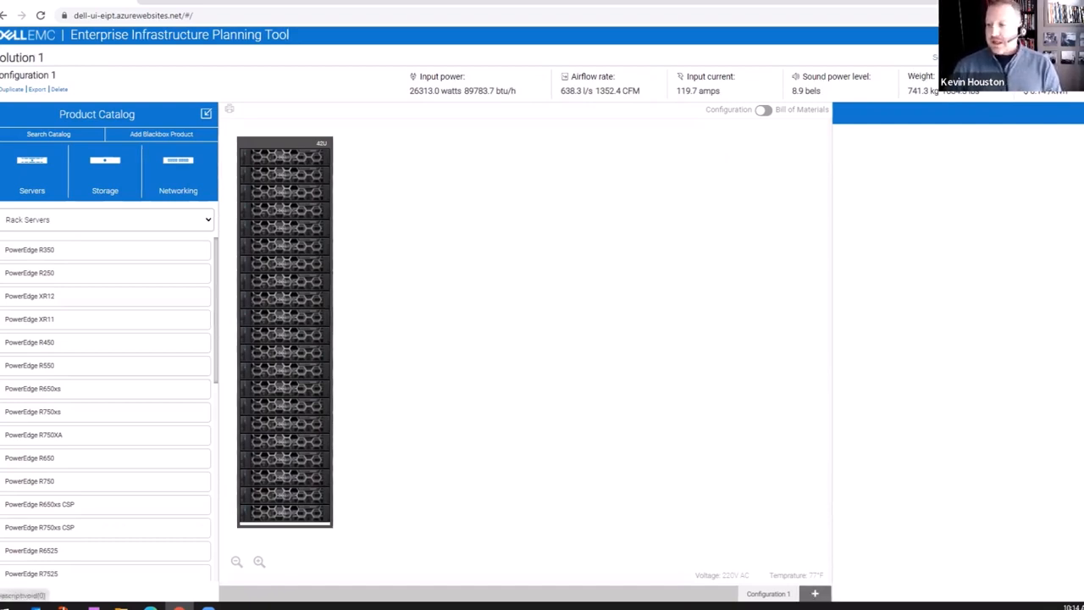
click(37, 89)
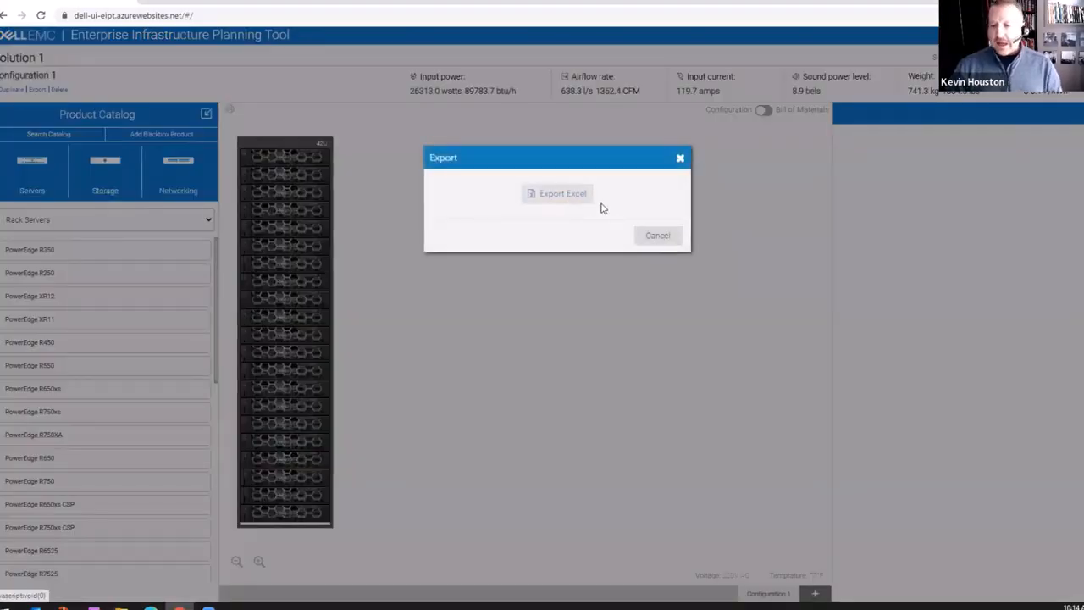
click(659, 235)
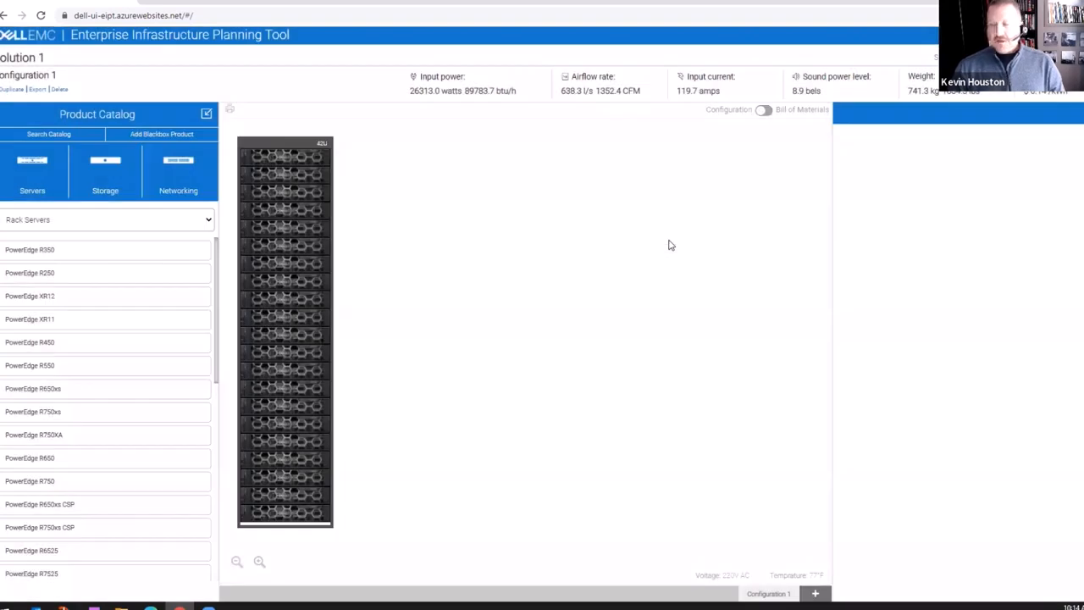
click(38, 90)
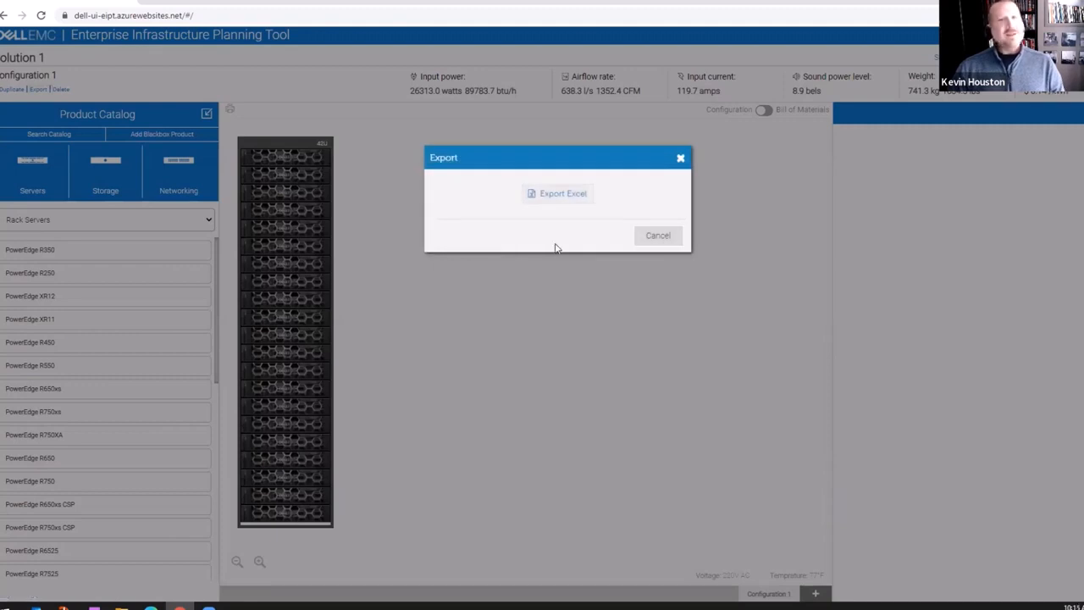
click(565, 196)
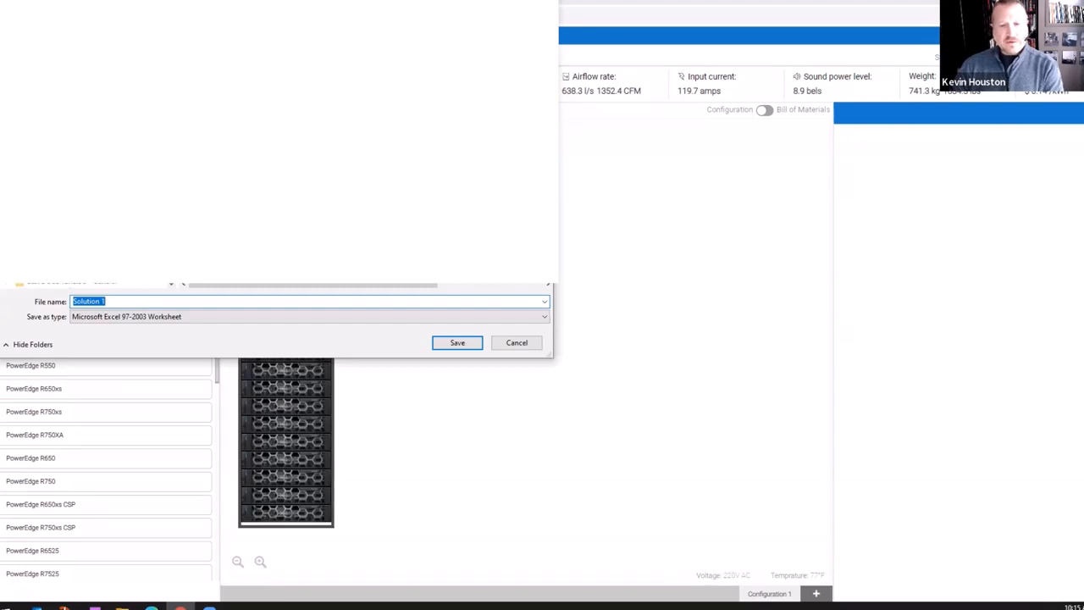
click(439, 346)
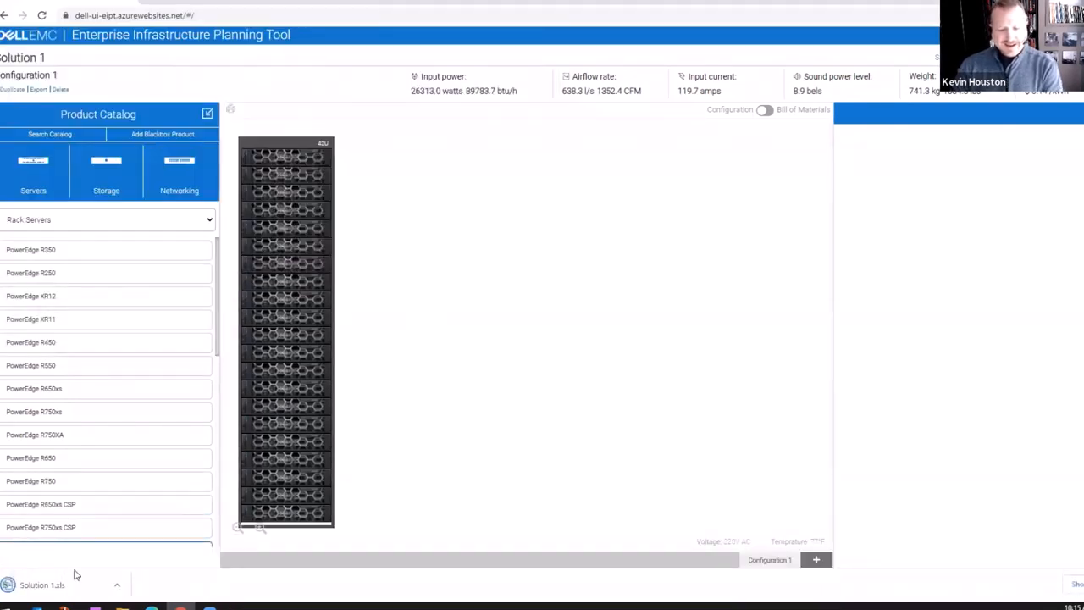
Review the rack totals and the 21 R750s in Solution 1.xls, including range A6:F12, then return to the planning tool.
click(62, 593)
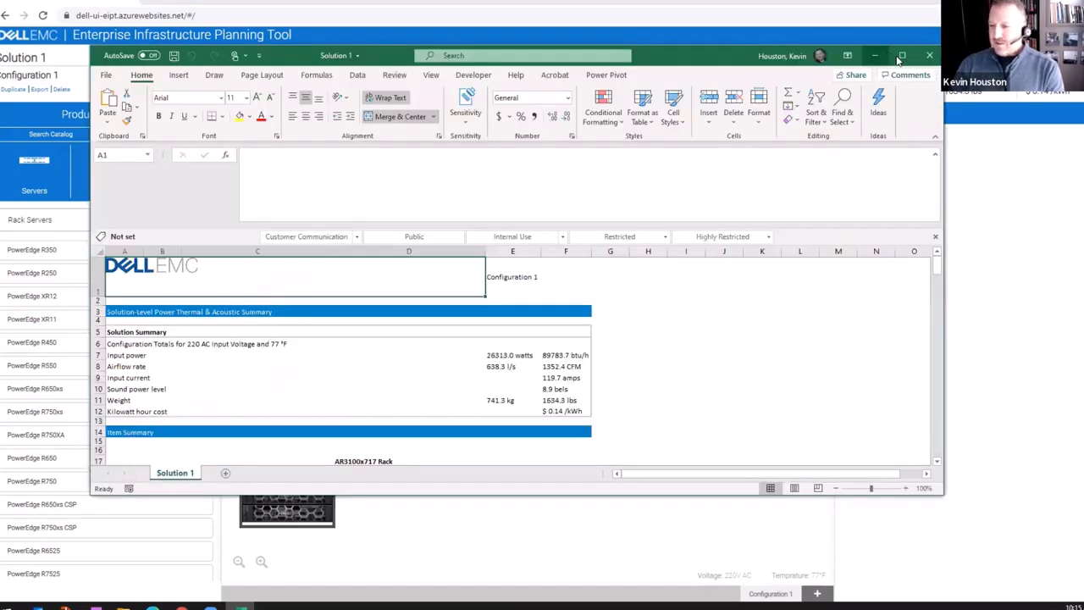
click(903, 59)
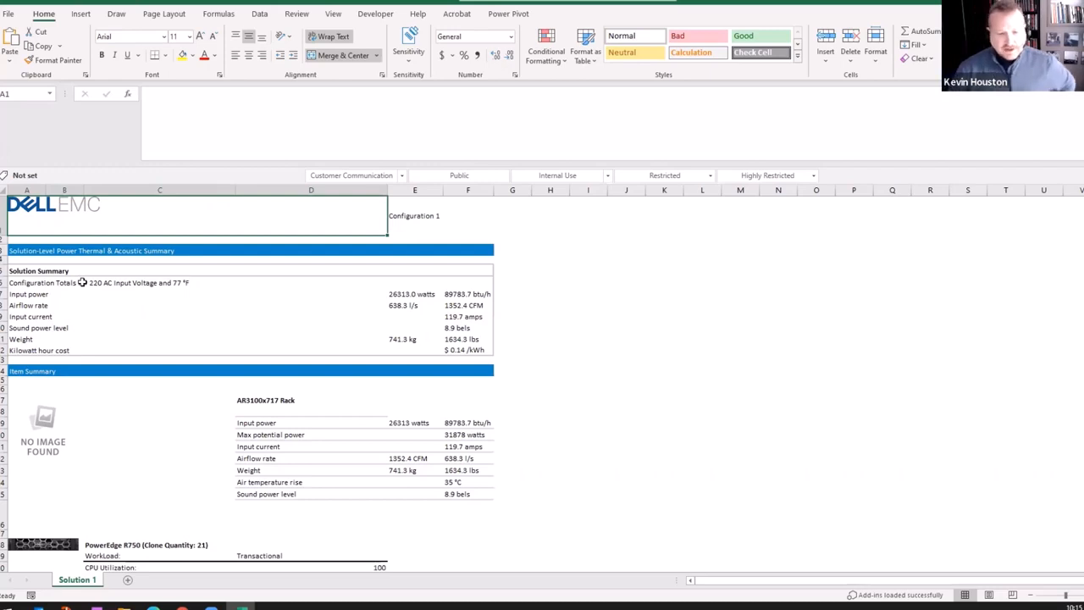
drag(82, 282, 365, 351)
scroll(297, 368, down, 1)
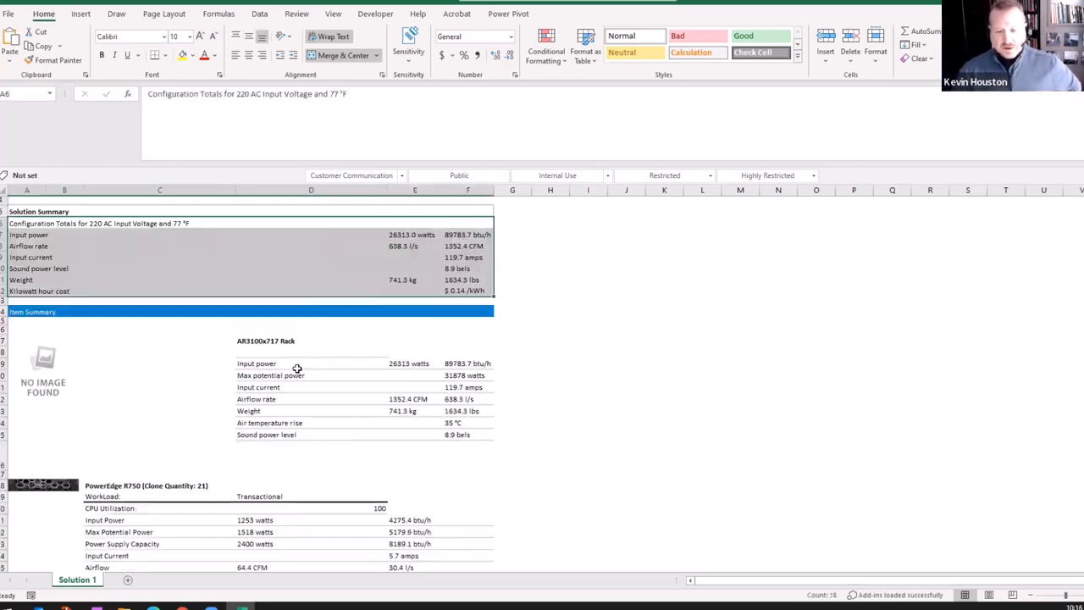
scroll(296, 368, down, 9)
scroll(210, 438, up, 6)
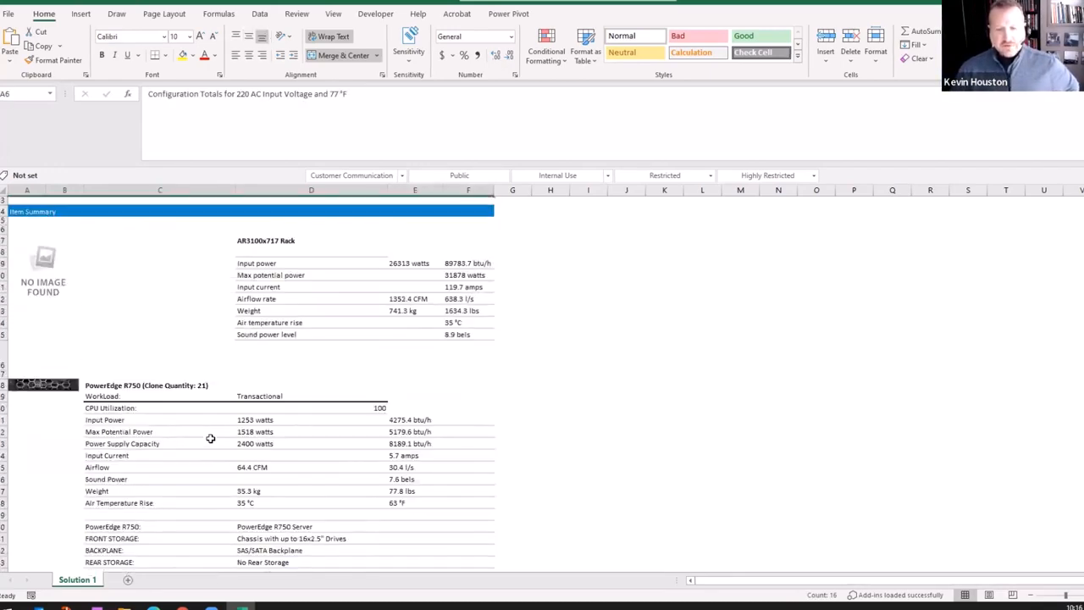
scroll(210, 438, up, 5)
key(alt+Tab)
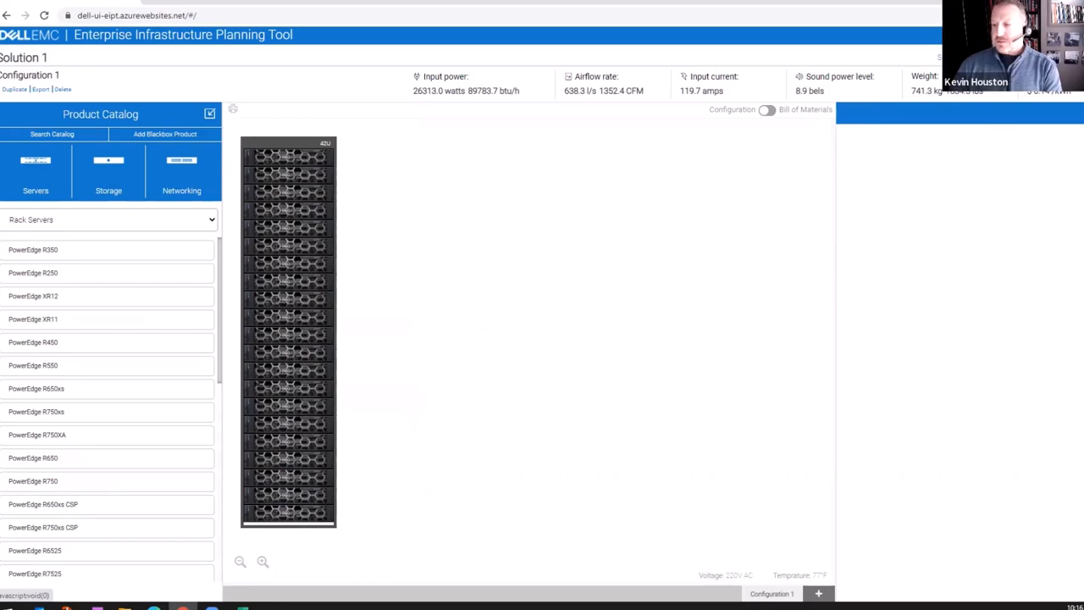
Download a local JSON copy of Solution 1 through the Download Solution dialog.
click(999, 36)
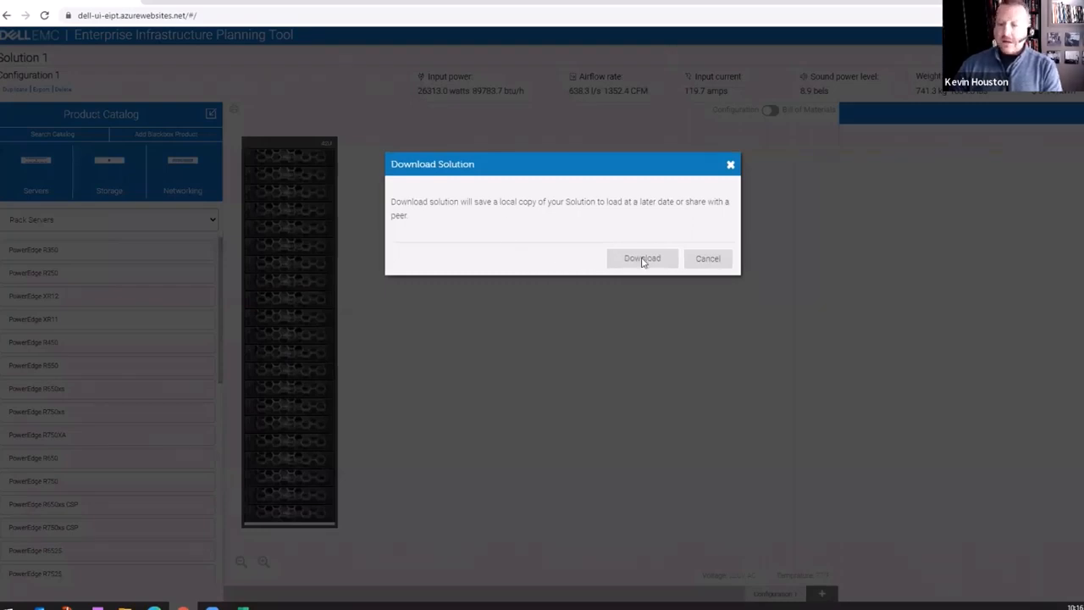
click(642, 259)
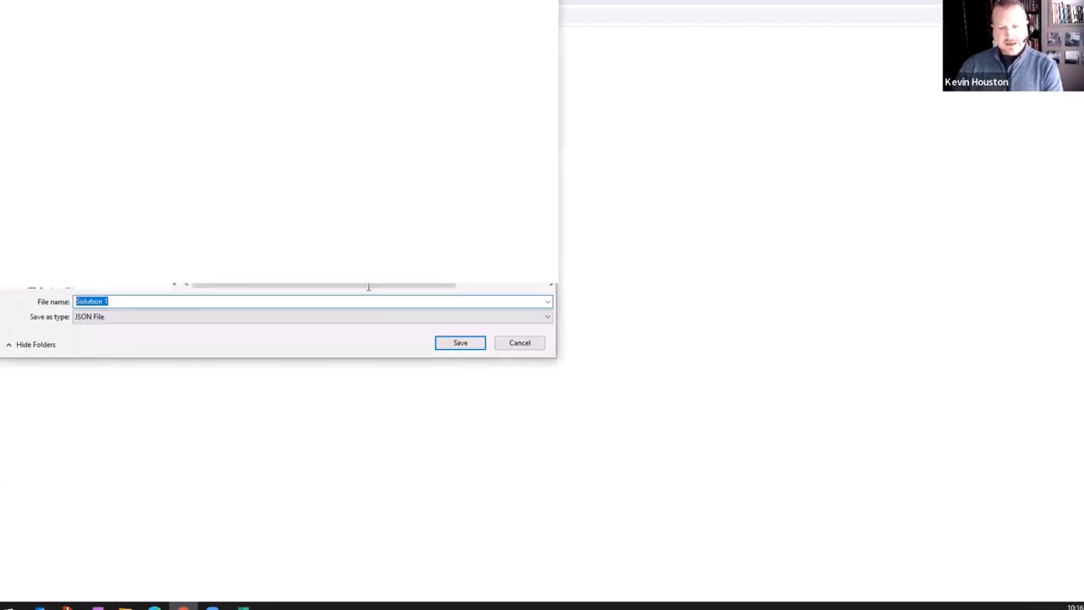
click(521, 347)
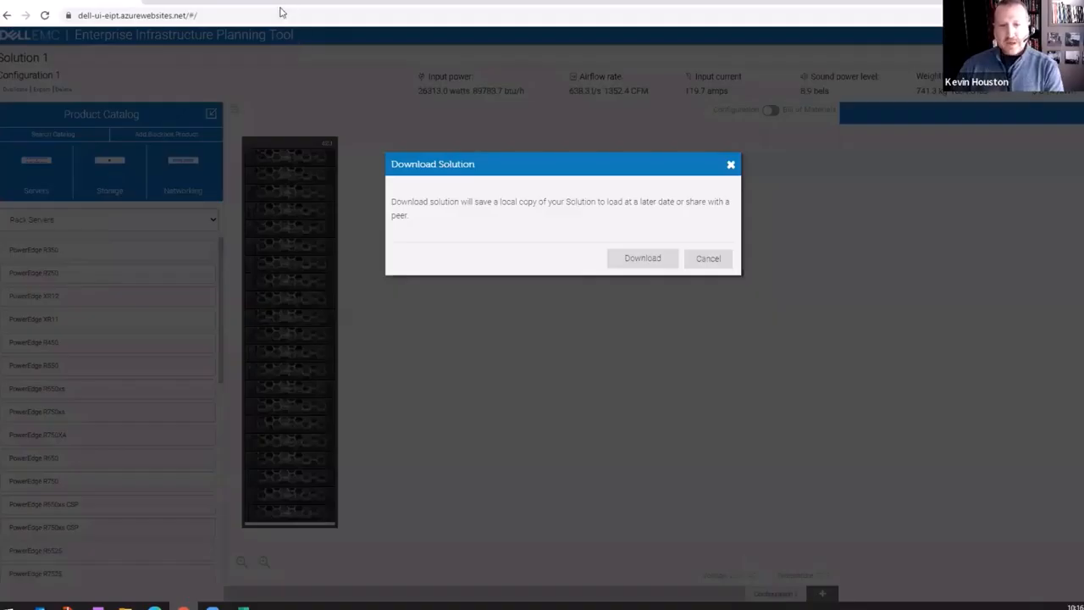